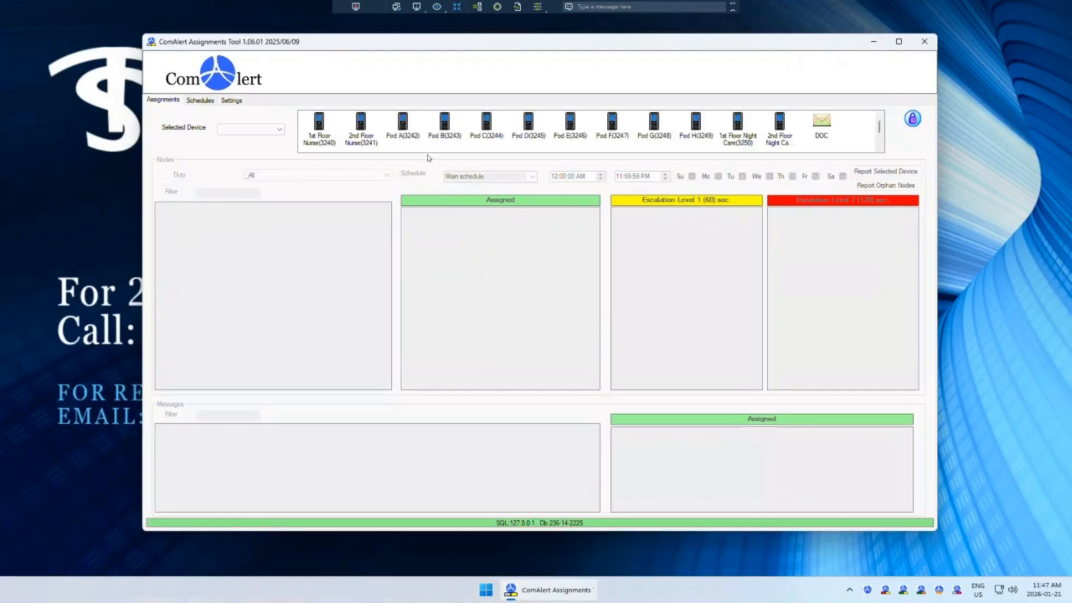
# Step: Browse the node assignments of Pod B, Pod D, Pod F and Pod H
pyautogui.click(449, 129)
pyautogui.click(534, 128)
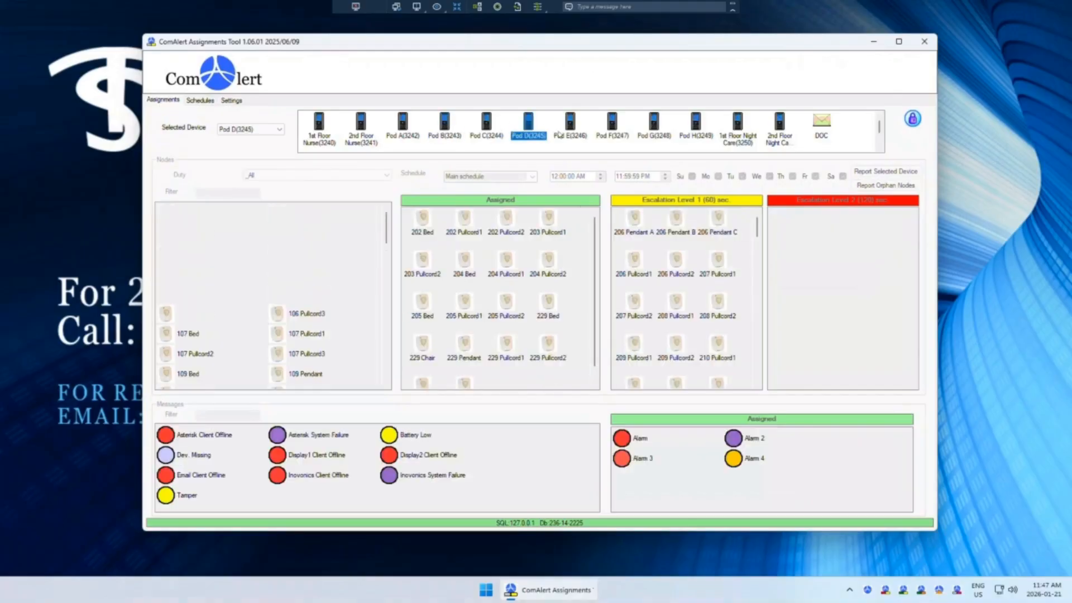
pyautogui.click(626, 128)
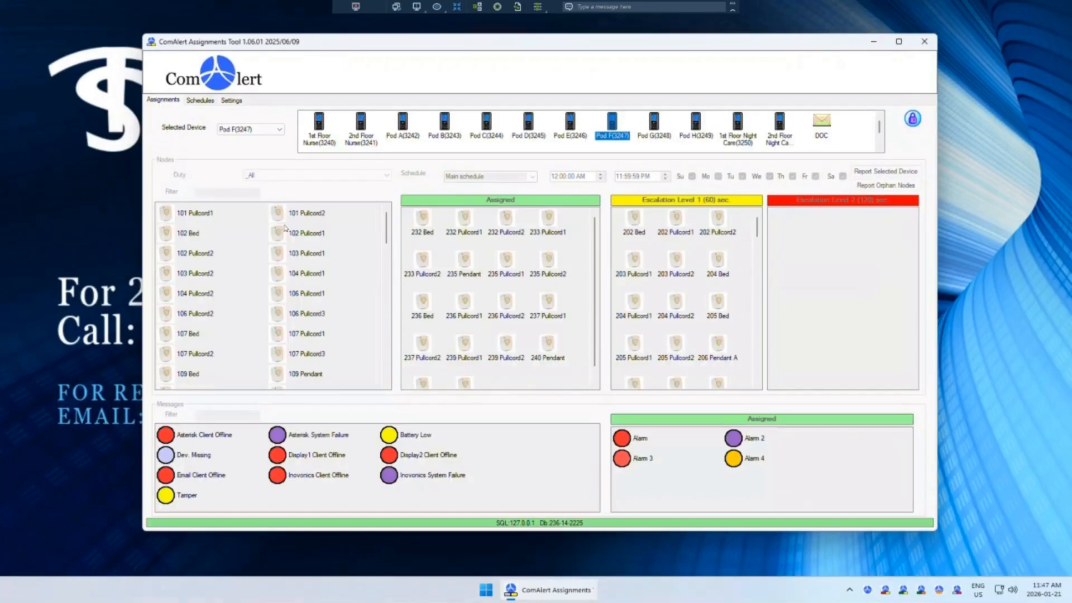
pyautogui.click(696, 129)
# Step: Unlock editing by entering the administrator password
pyautogui.click(912, 120)
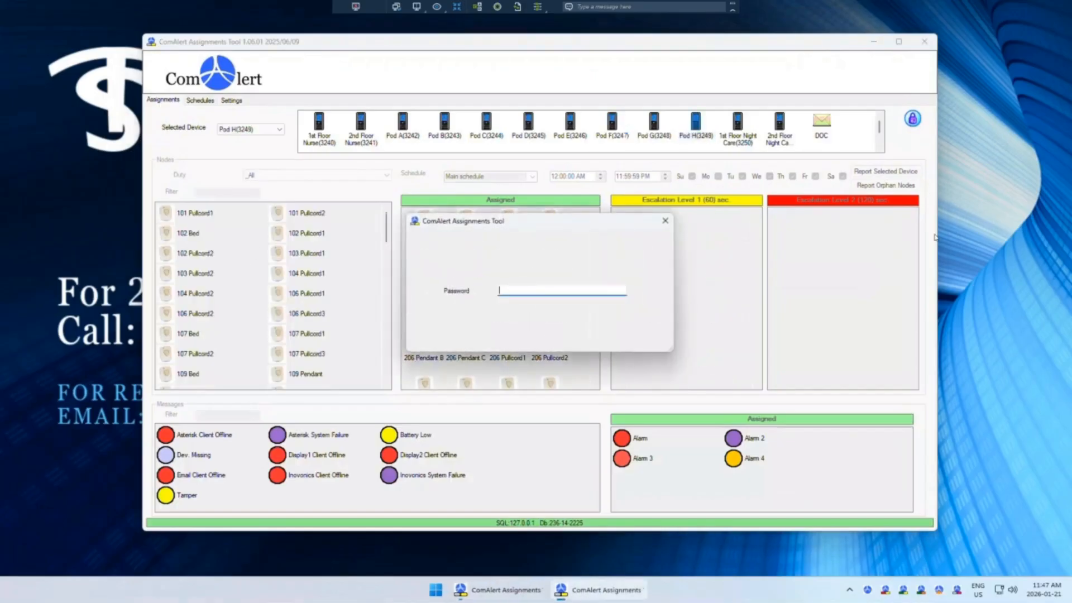
pyautogui.write('••••••')
pyautogui.press('Return')
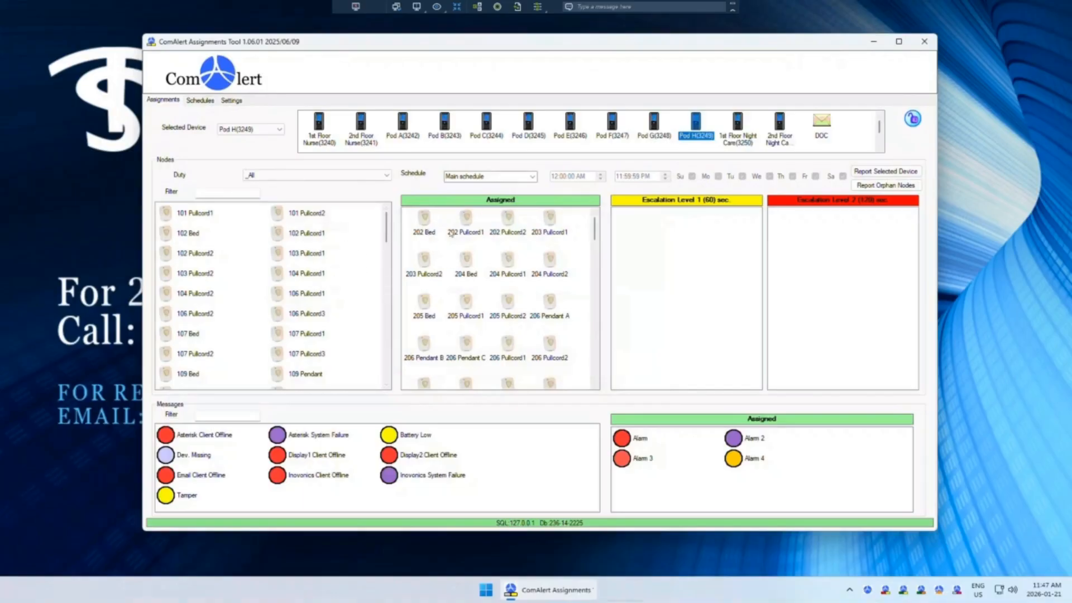
# Step: Compare the node assignments of Pod A and Pod D, ending on Pod A
pyautogui.click(401, 119)
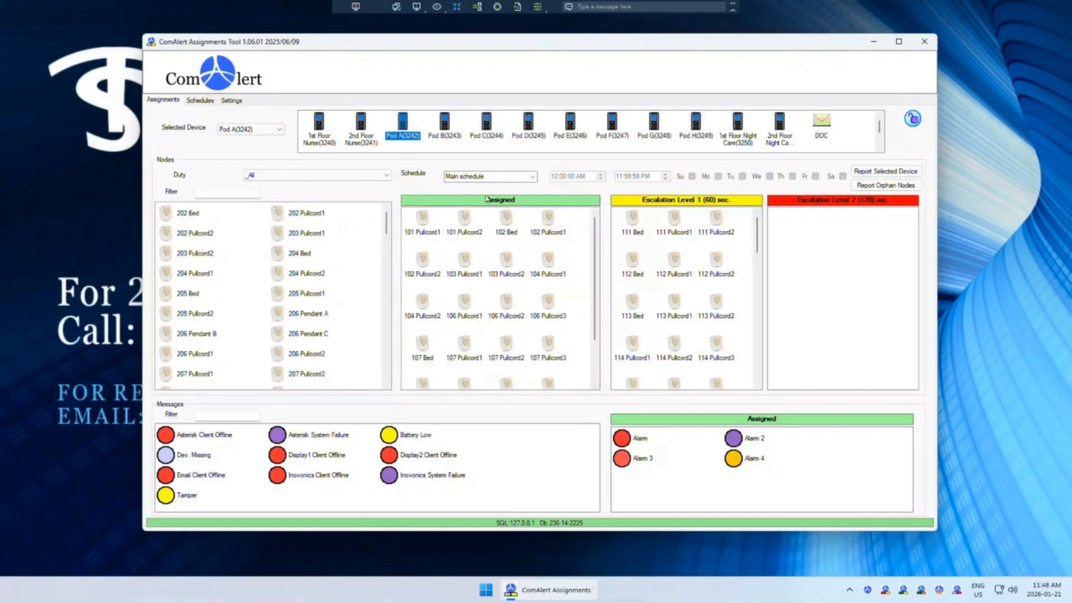
pyautogui.click(527, 137)
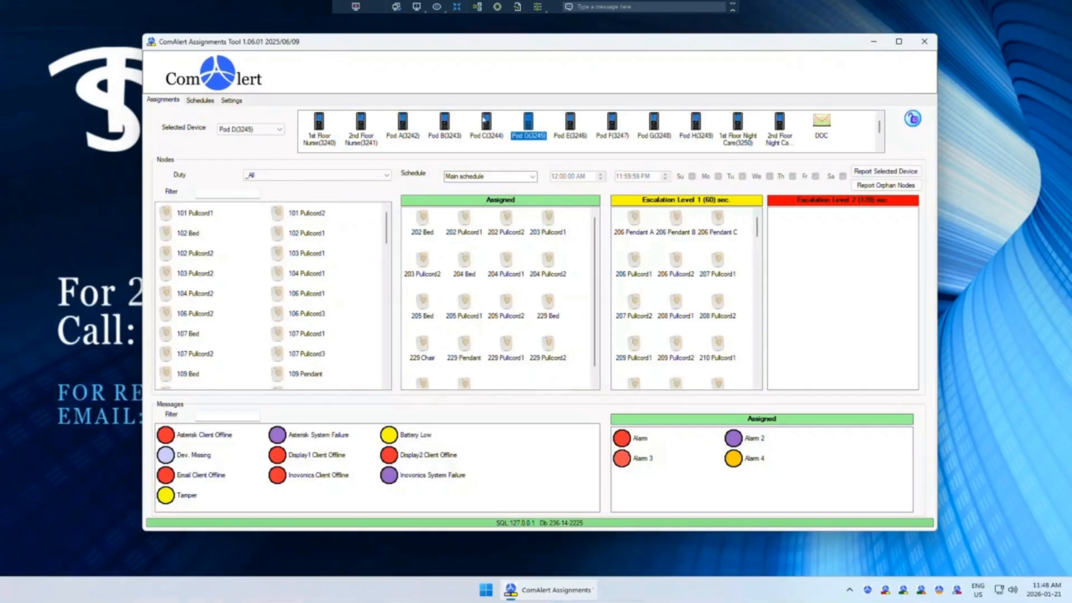
pyautogui.click(407, 126)
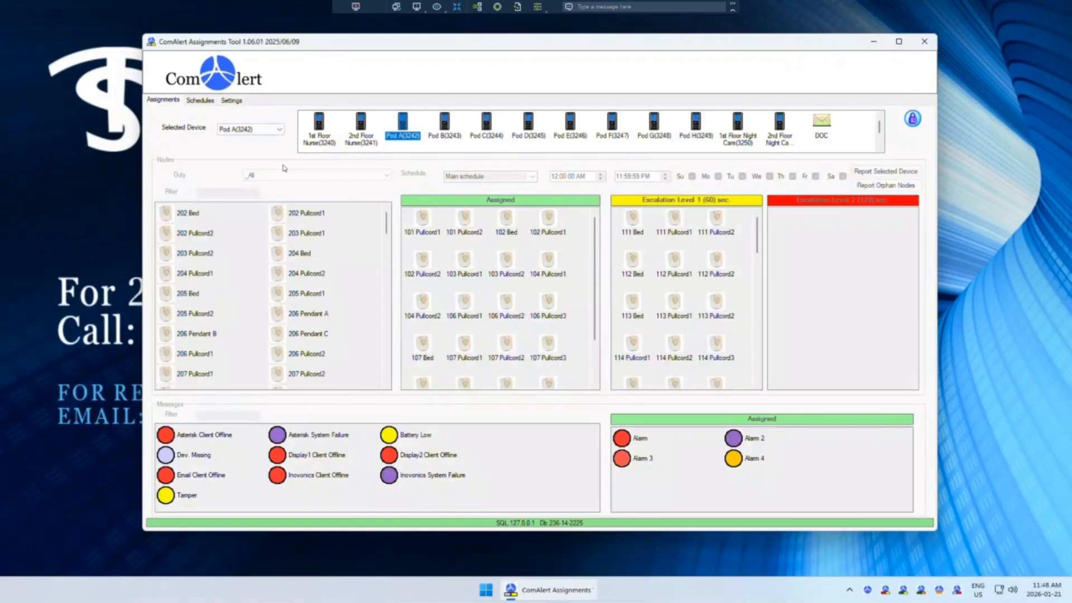
# Step: Unlock editing again by entering the administrator password
pyautogui.click(420, 80)
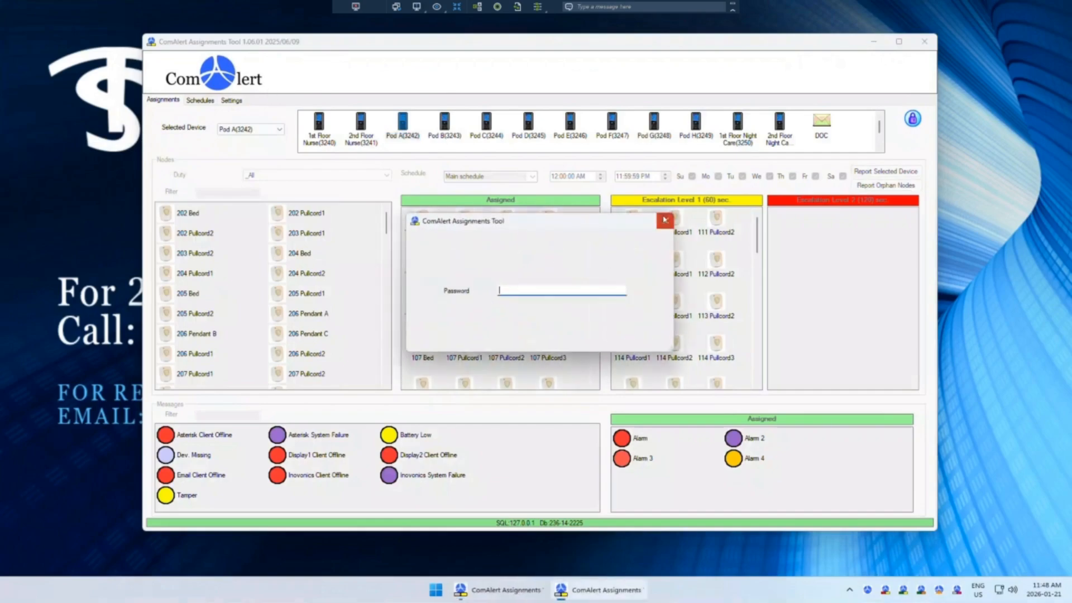
pyautogui.click(665, 220)
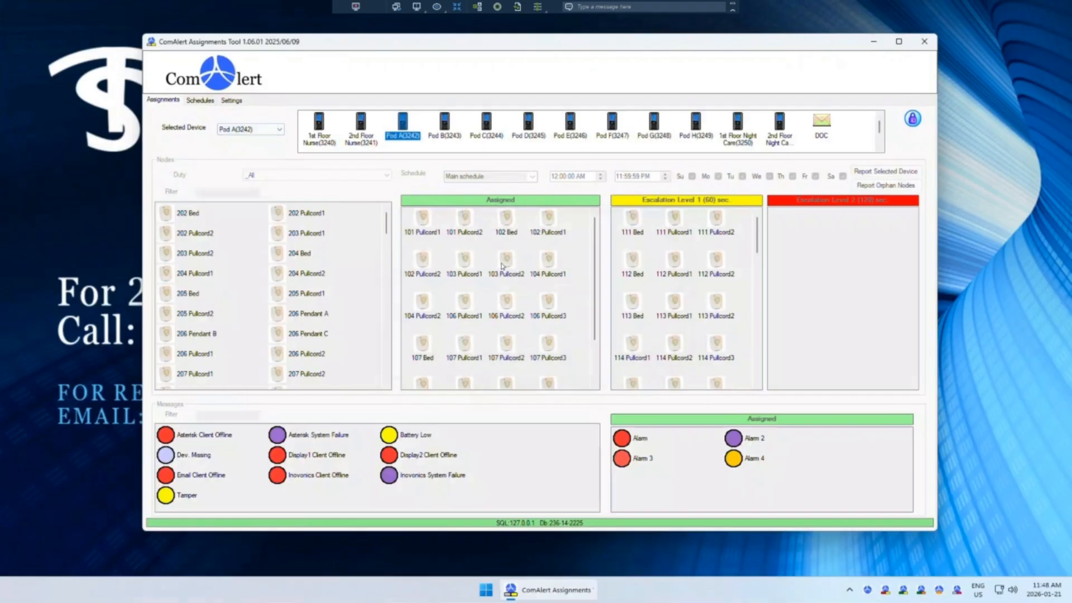
pyautogui.click(913, 119)
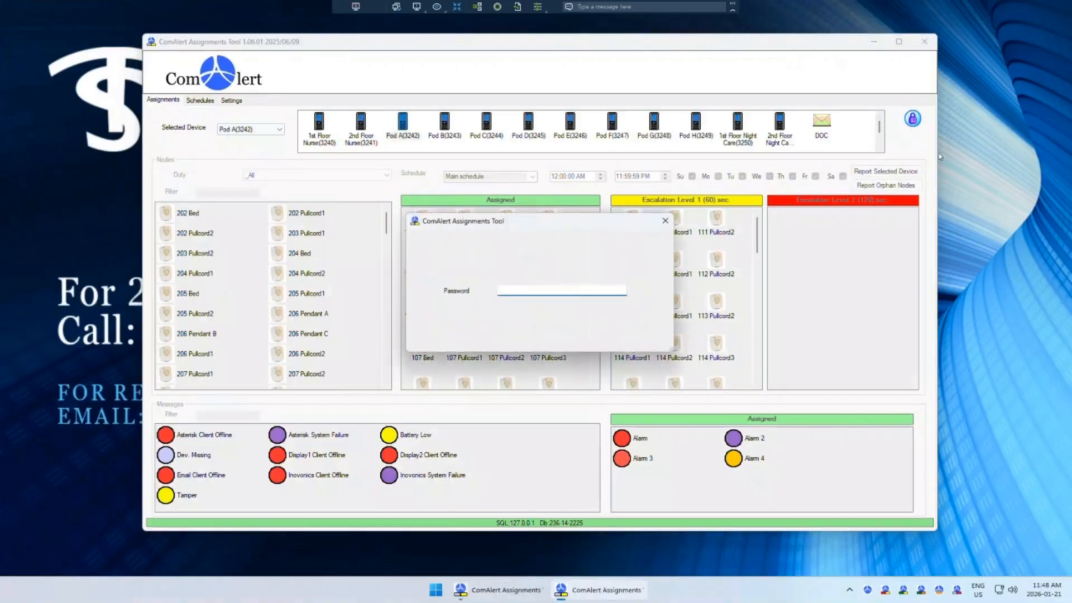
pyautogui.write('********')
pyautogui.press('Return')
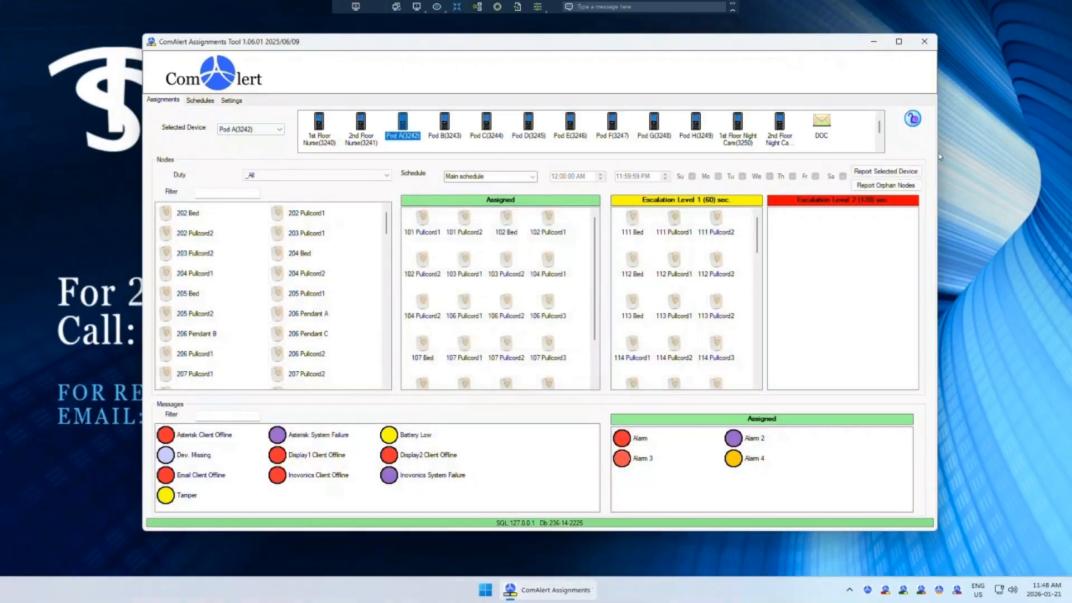
# Step: Browse and select nodes in Pod A's Assigned list, scrolling through its entries
pyautogui.click(467, 222)
pyautogui.click(465, 260)
pyautogui.click(510, 271)
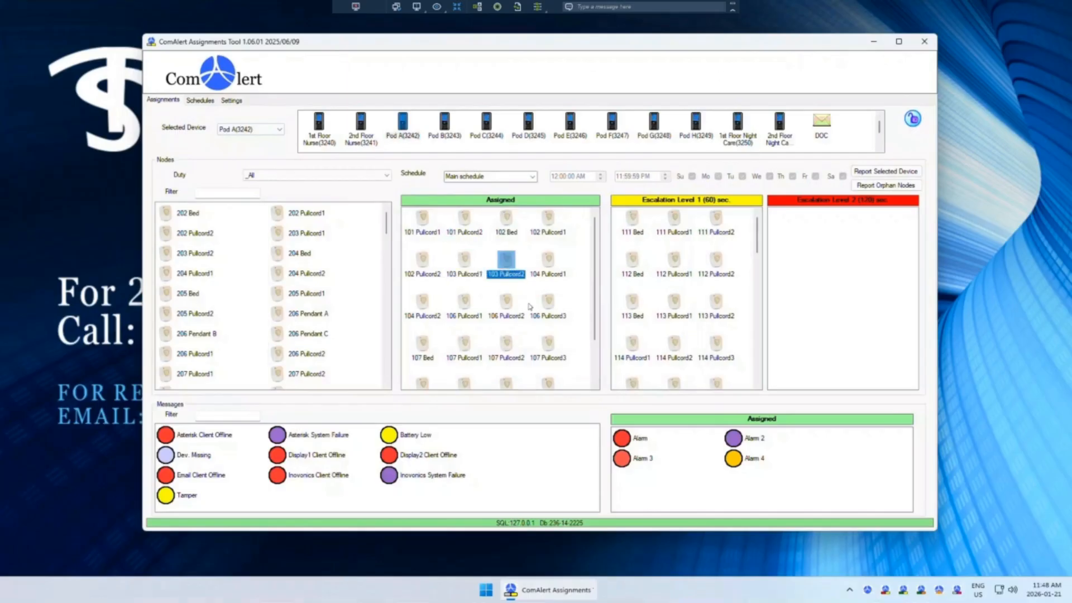
pyautogui.click(516, 308)
pyautogui.click(405, 125)
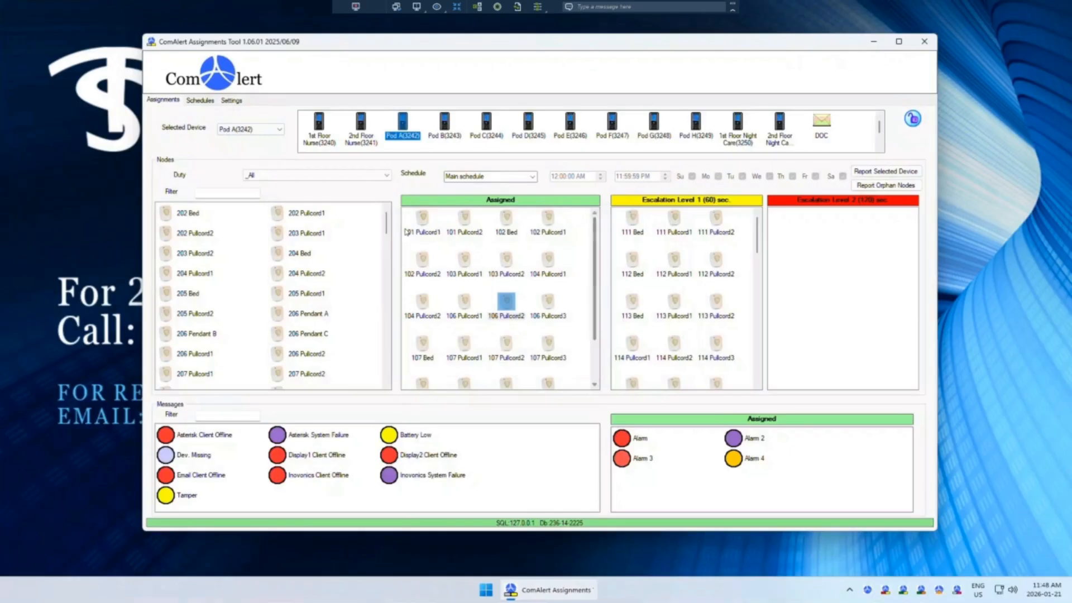
pyautogui.moveTo(596, 250); pyautogui.dragTo(595, 289)
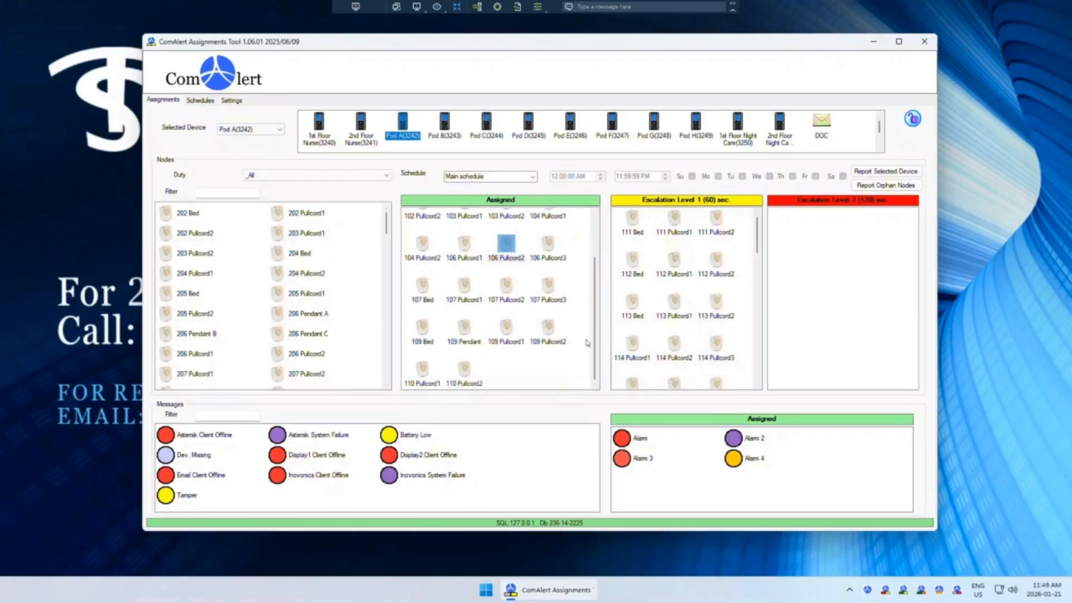
pyautogui.moveTo(595, 342); pyautogui.dragTo(592, 248)
pyautogui.click(498, 249)
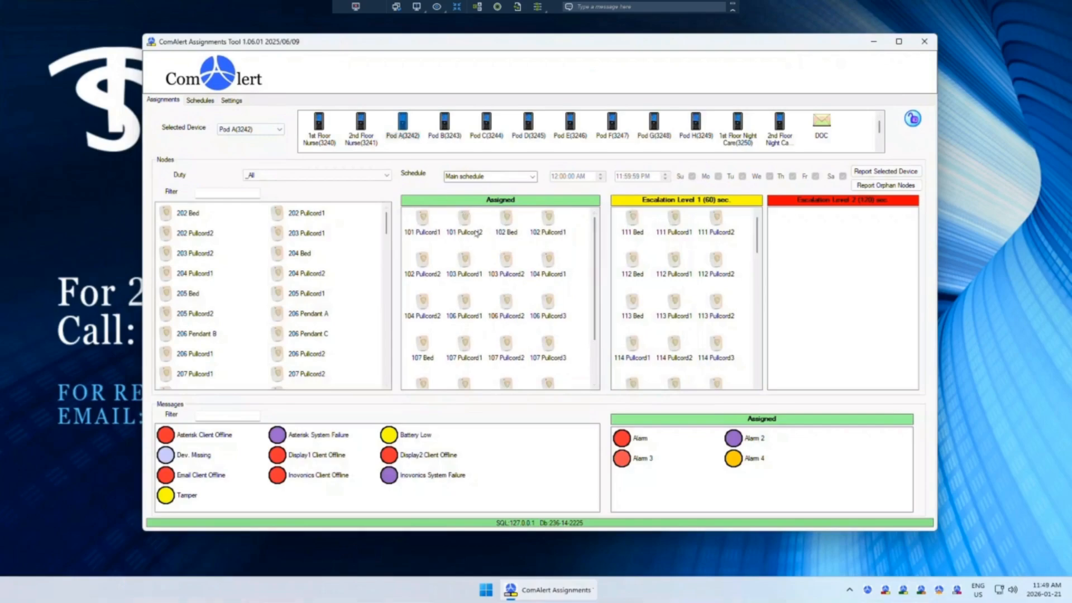
pyautogui.click(418, 225)
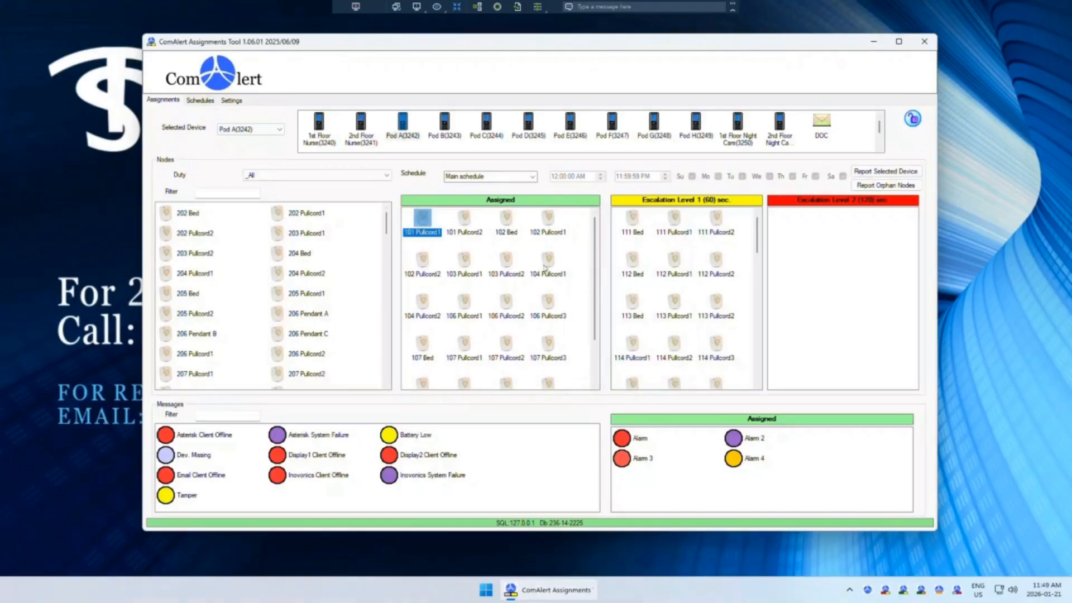
pyautogui.moveTo(595, 322); pyautogui.dragTo(589, 235)
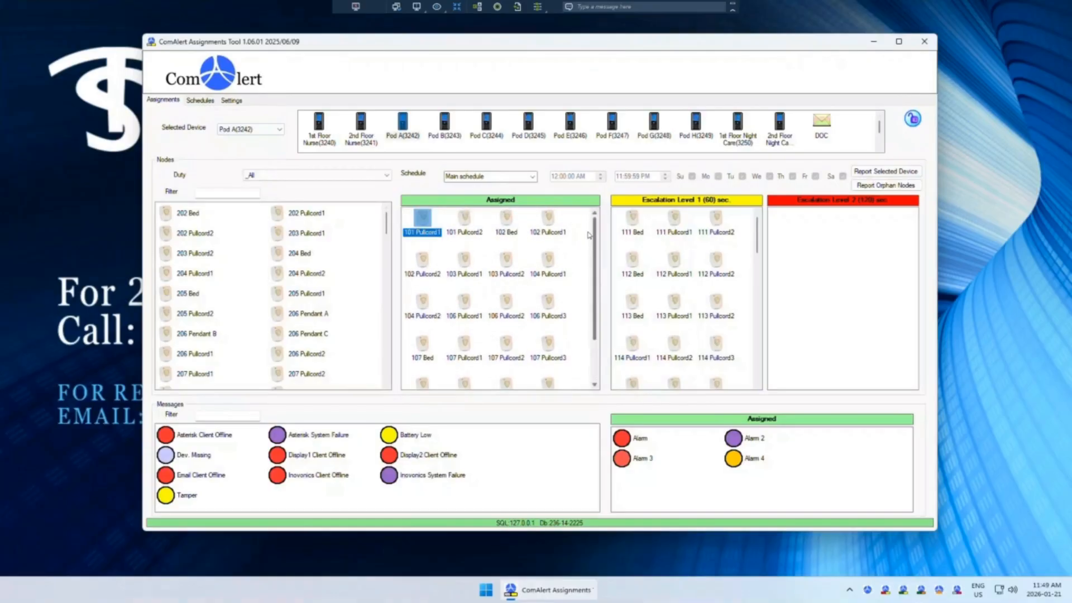
pyautogui.click(587, 230)
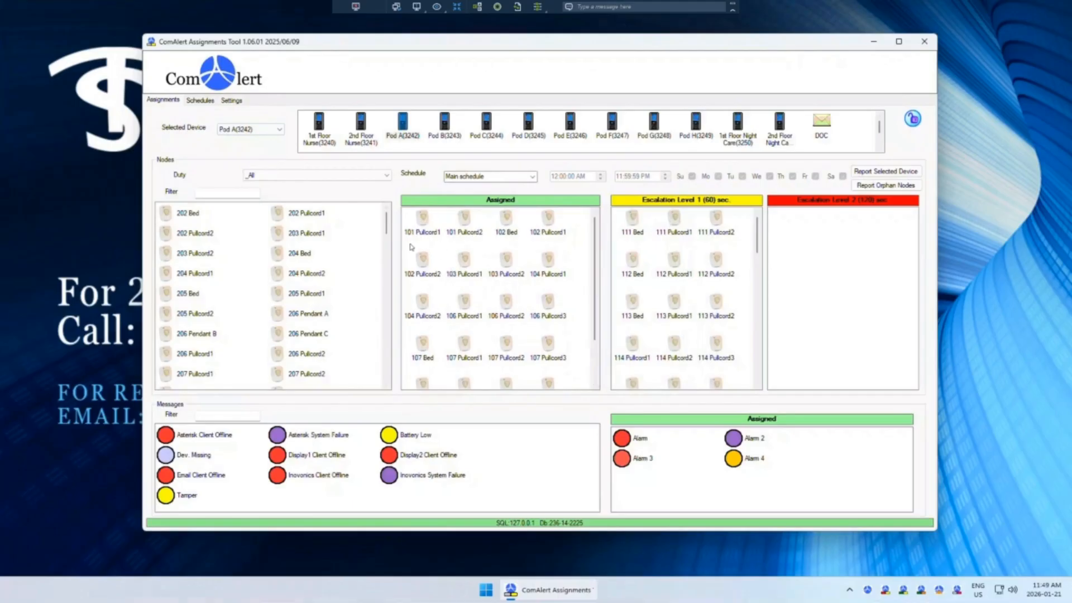
# Step: Unassign 101 Pullcord1 and 101 Pullcord2 from Pod A by moving them to the Nodes list
pyautogui.click(422, 224)
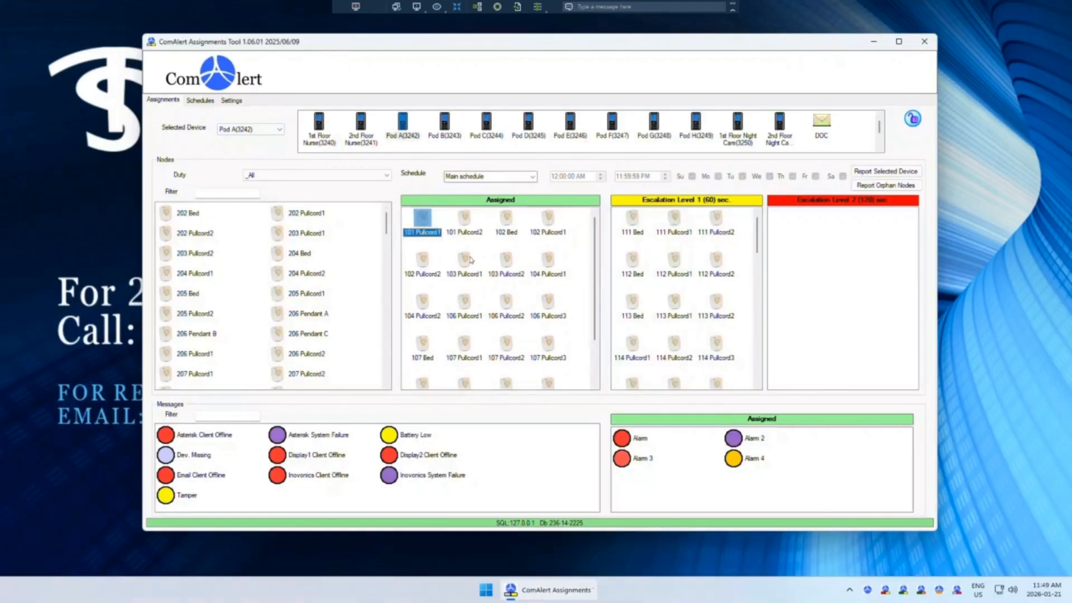
pyautogui.keyDown('ctrl'); pyautogui.click(470, 233); pyautogui.keyUp('ctrl')
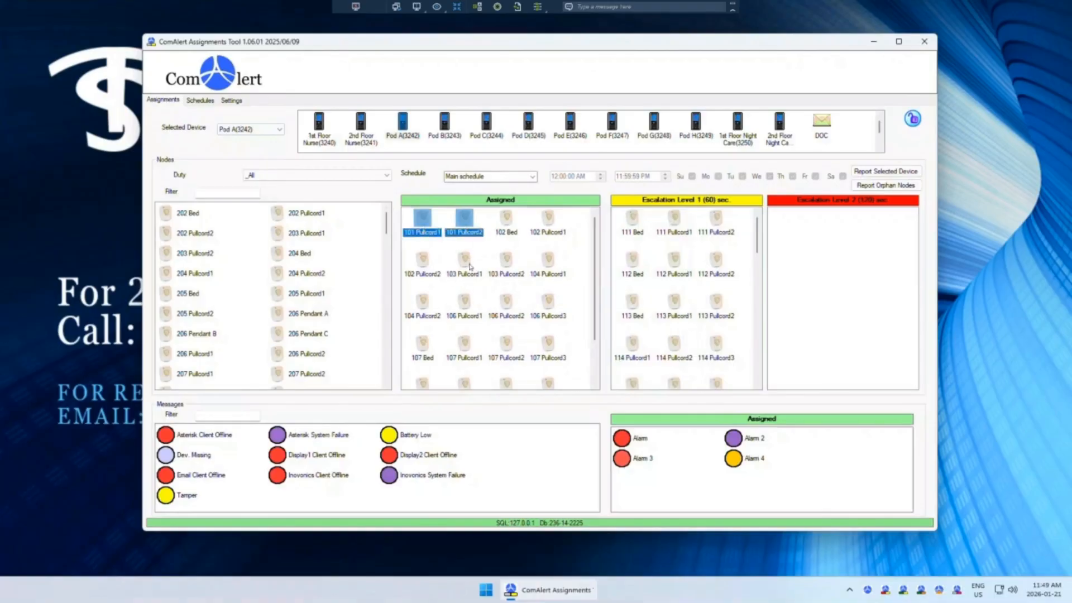
pyautogui.moveTo(265, 257); pyautogui.dragTo(272, 259)
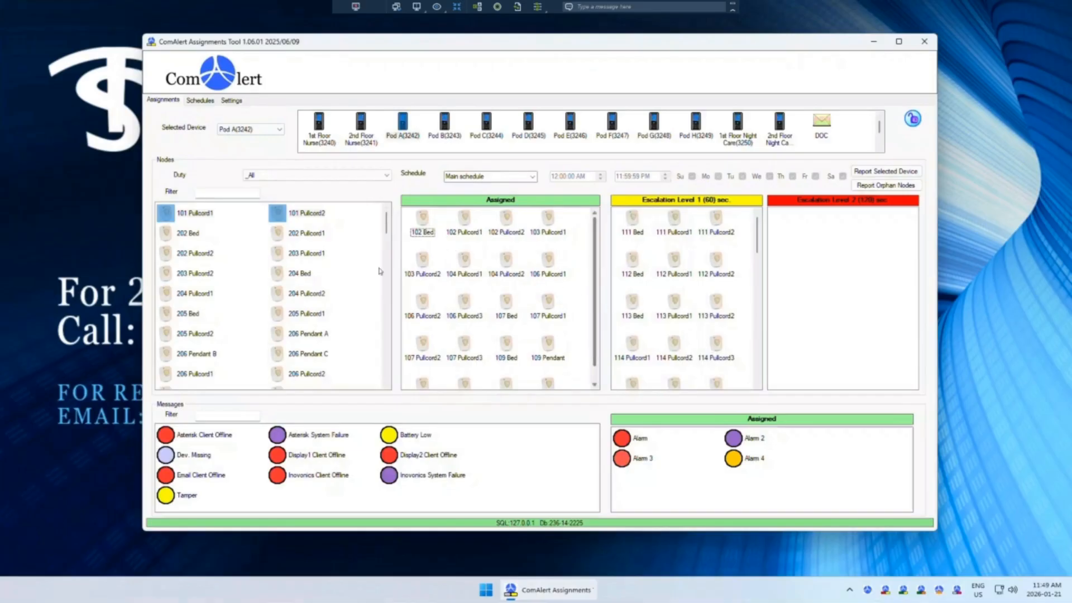
# Step: Reassign 101 Pullcord1 and 101 Pullcord2 to Pod A's Assigned list
pyautogui.click(368, 373)
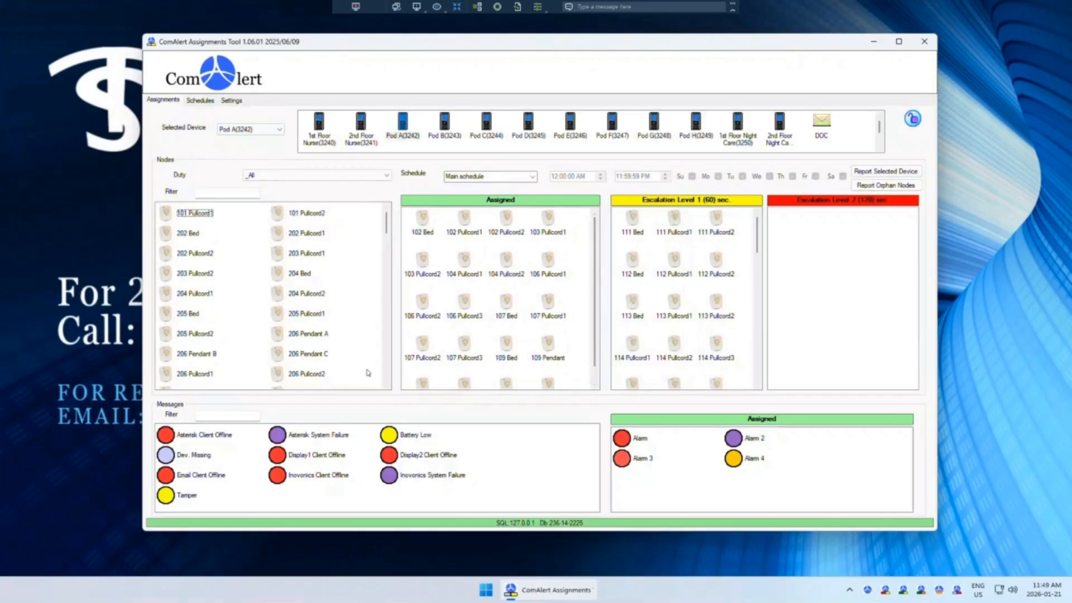
pyautogui.click(168, 215)
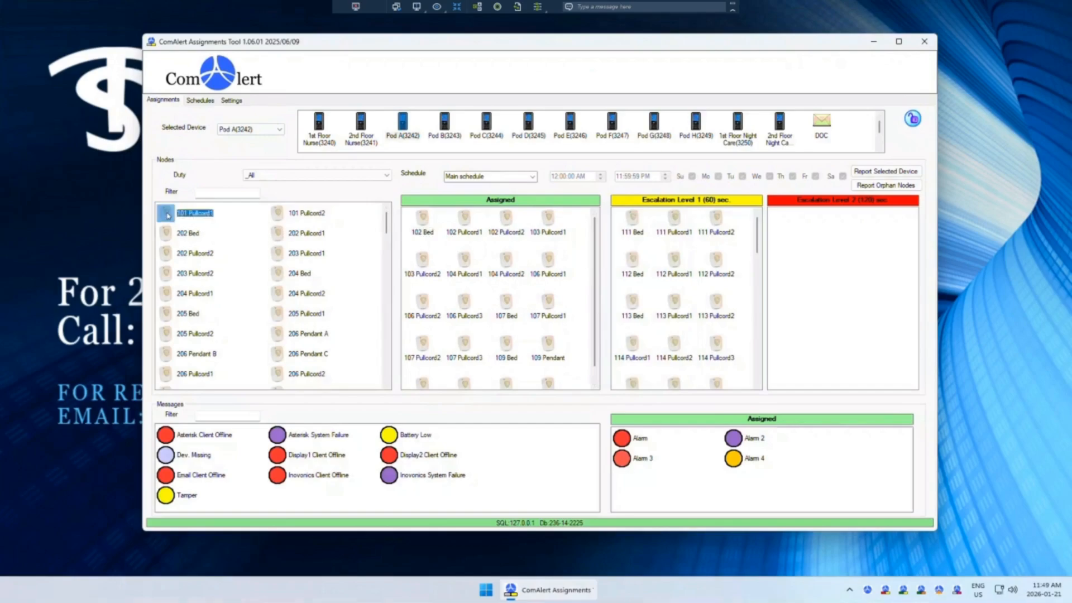
pyautogui.keyDown('ctrl'); pyautogui.click(278, 214); pyautogui.keyUp('ctrl')
pyautogui.click(254, 284)
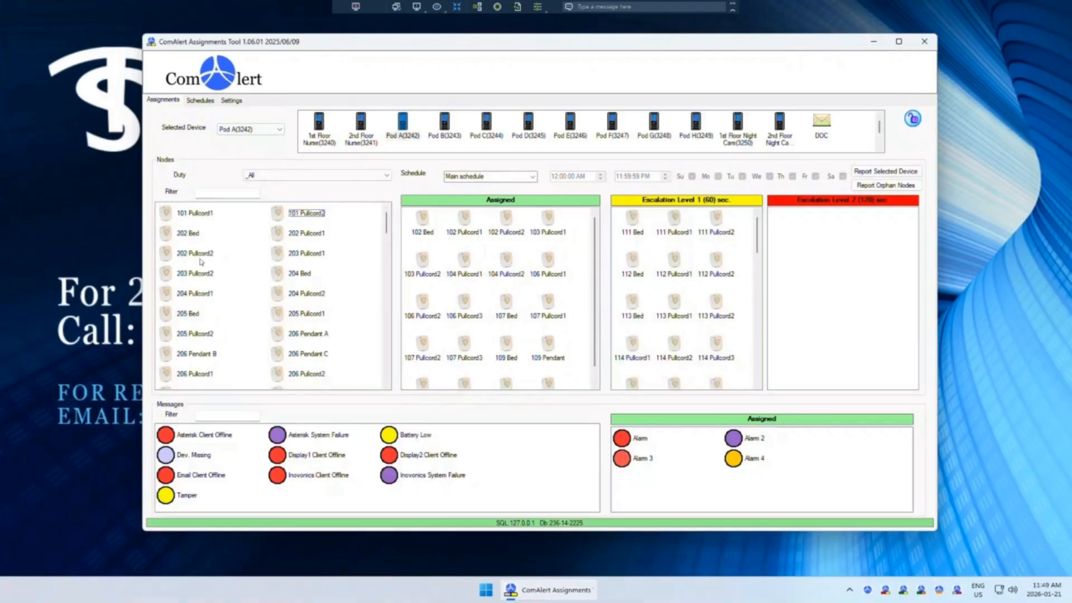
pyautogui.click(167, 218)
pyautogui.moveTo(434, 263); pyautogui.dragTo(455, 263)
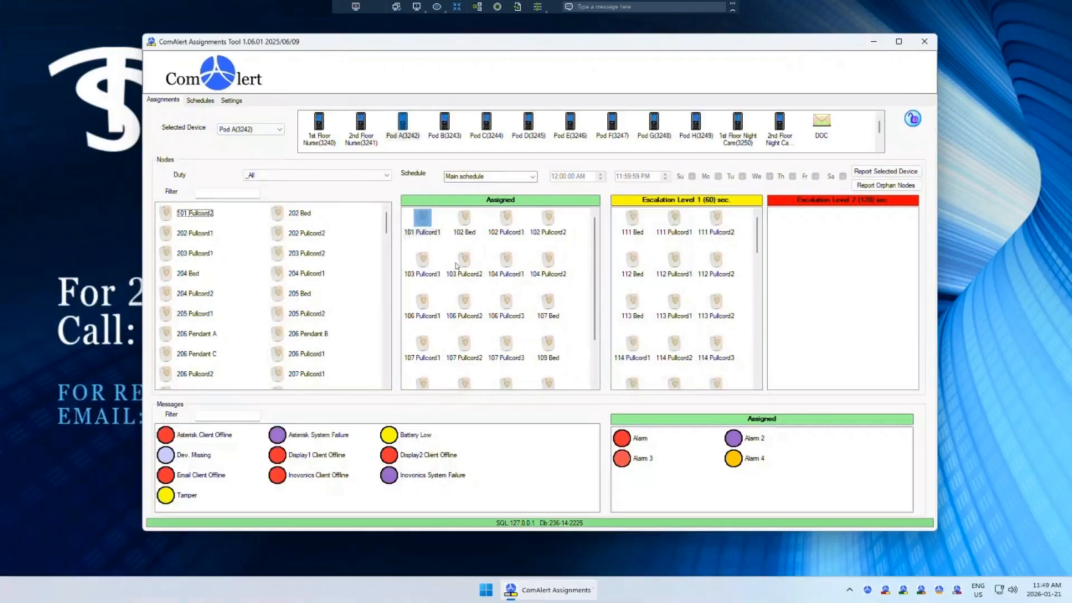
pyautogui.click(283, 222)
pyautogui.click(188, 217)
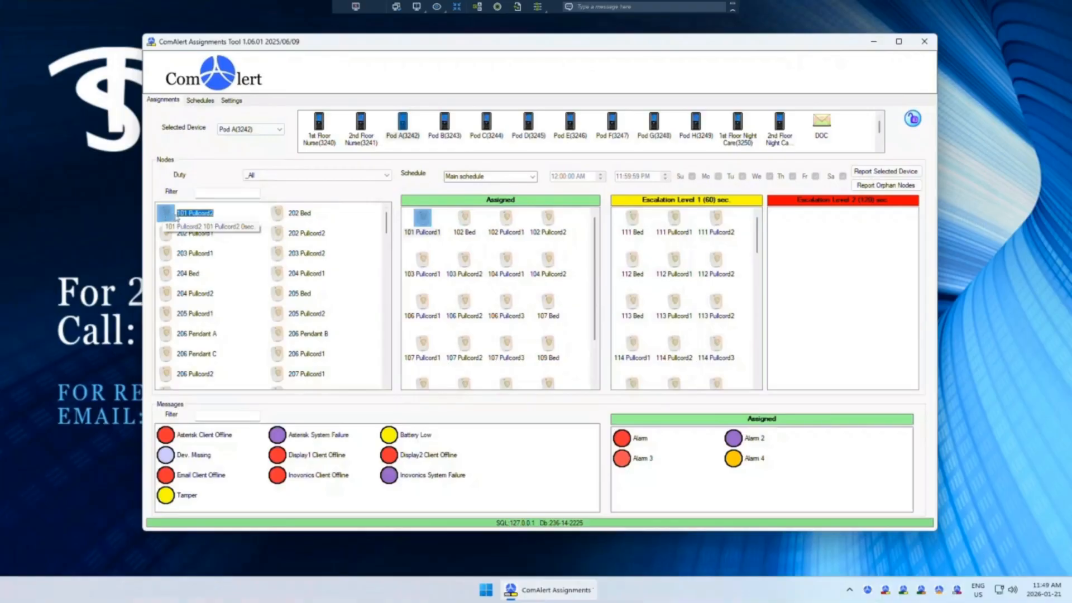
pyautogui.moveTo(173, 217); pyautogui.dragTo(513, 322)
# Step: Scroll through Pod A's Assigned and Escalation Level 1 node lists
pyautogui.click(463, 267)
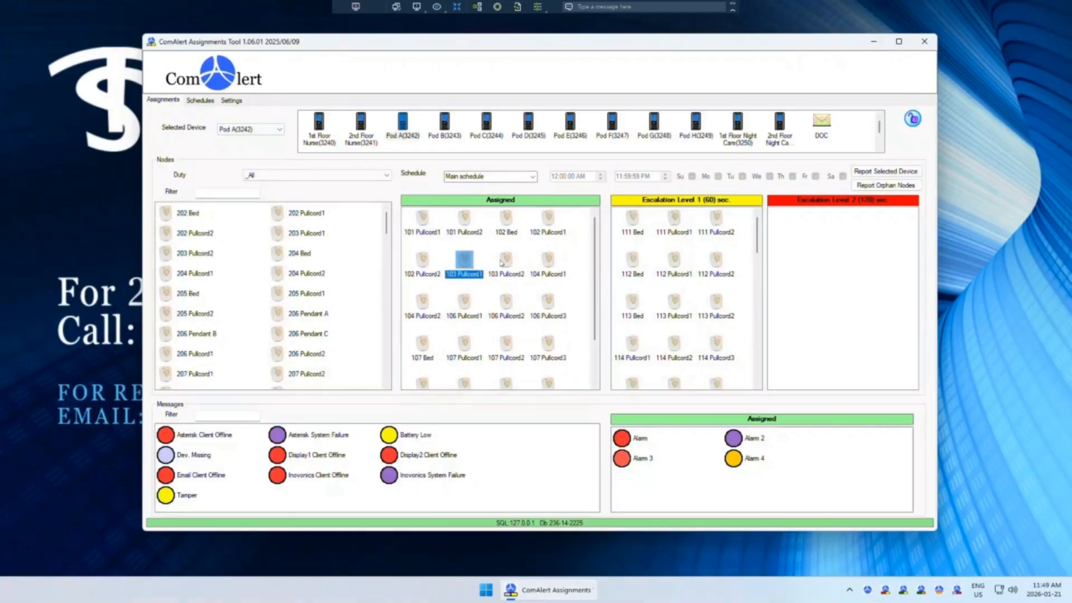
pyautogui.click(571, 264)
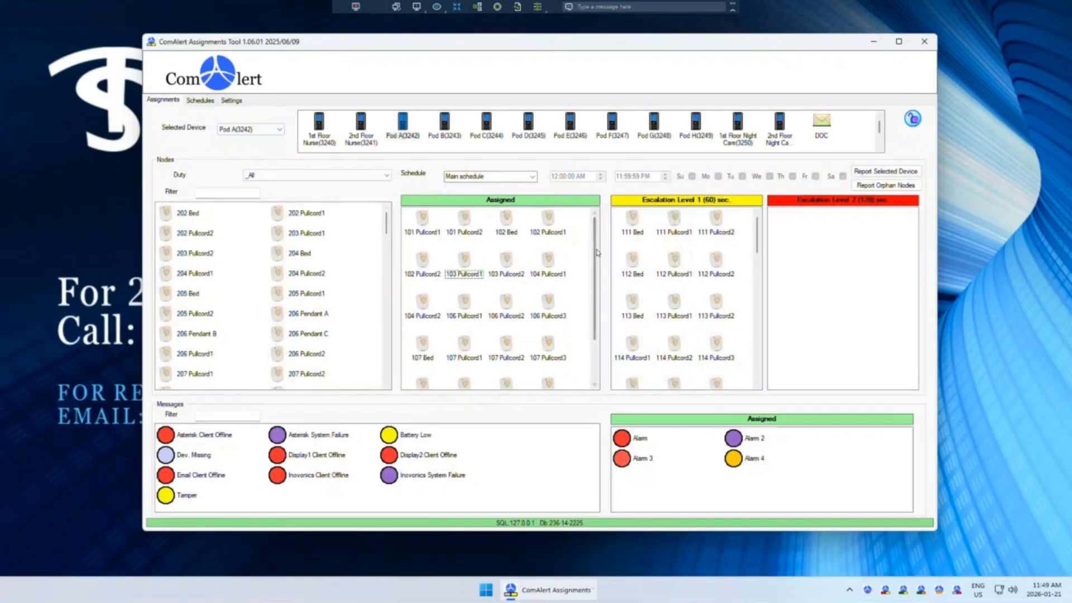
pyautogui.moveTo(595, 251); pyautogui.dragTo(579, 287)
pyautogui.click(404, 124)
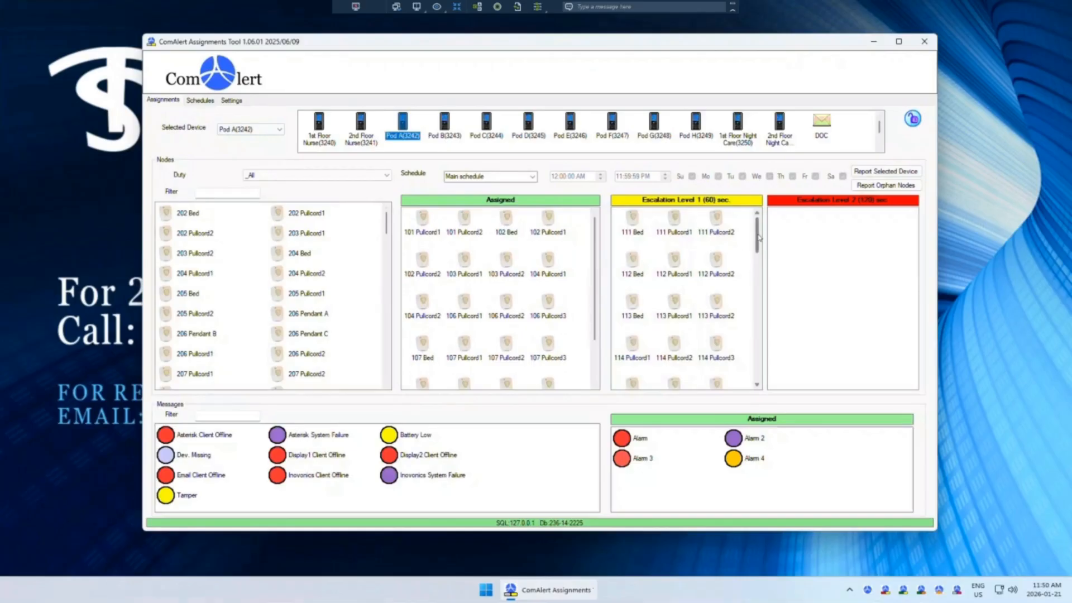
pyautogui.moveTo(759, 235); pyautogui.dragTo(758, 208)
pyautogui.click(710, 202)
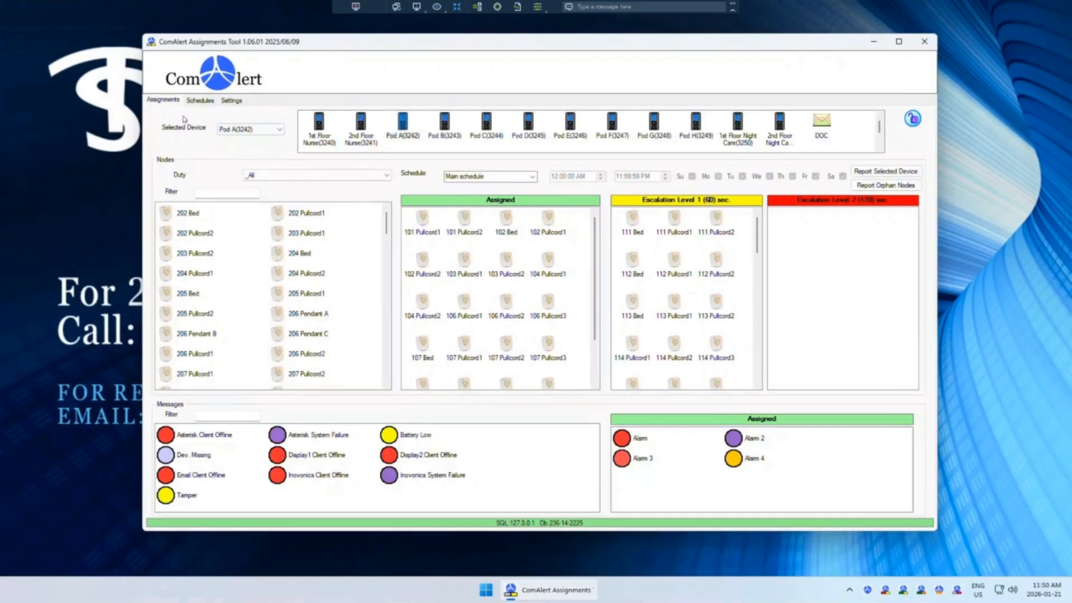
# Step: Check the Settings tab, then return to Assignments and compare Pod A and Pod B
pyautogui.click(225, 101)
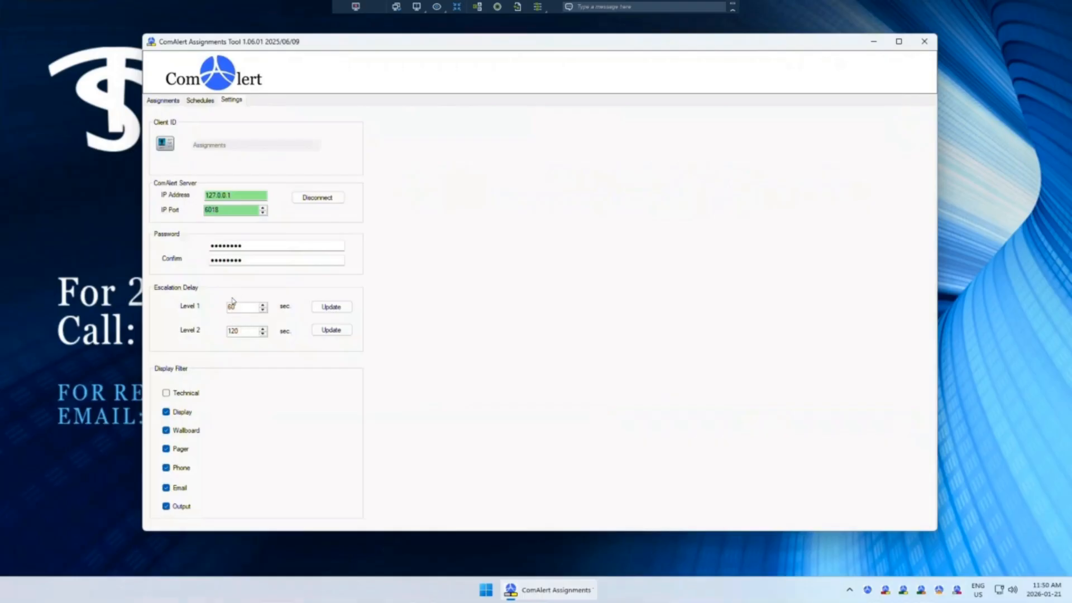
pyautogui.click(166, 101)
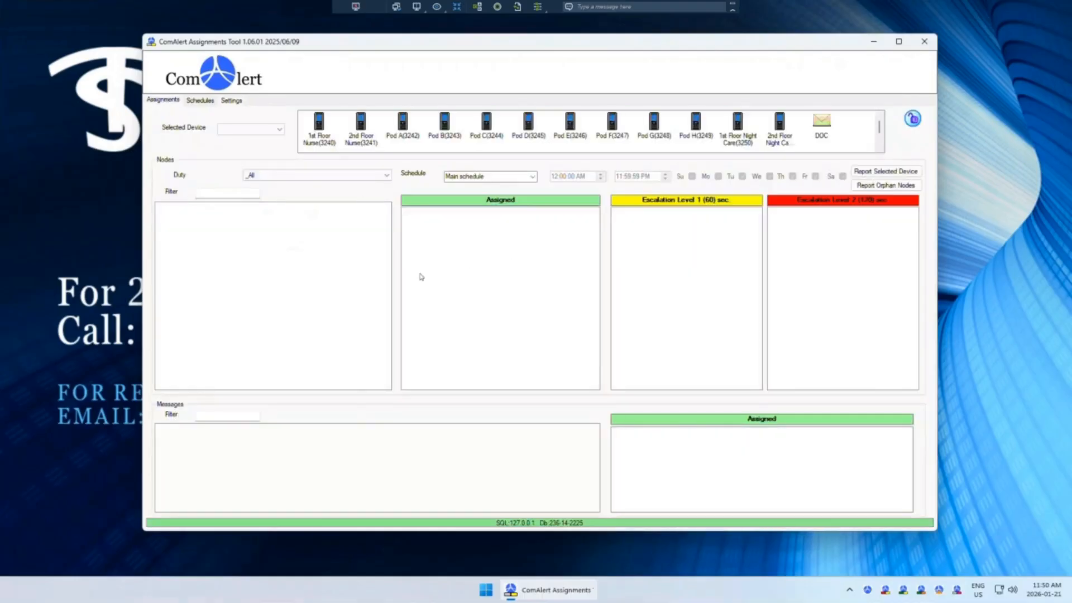
pyautogui.click(404, 124)
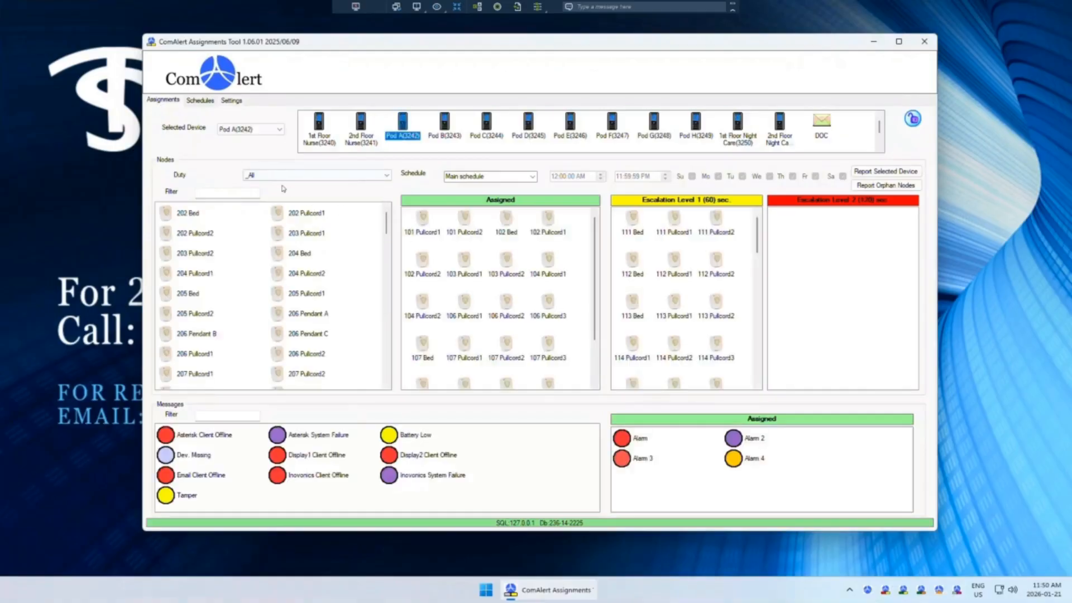
pyautogui.click(444, 125)
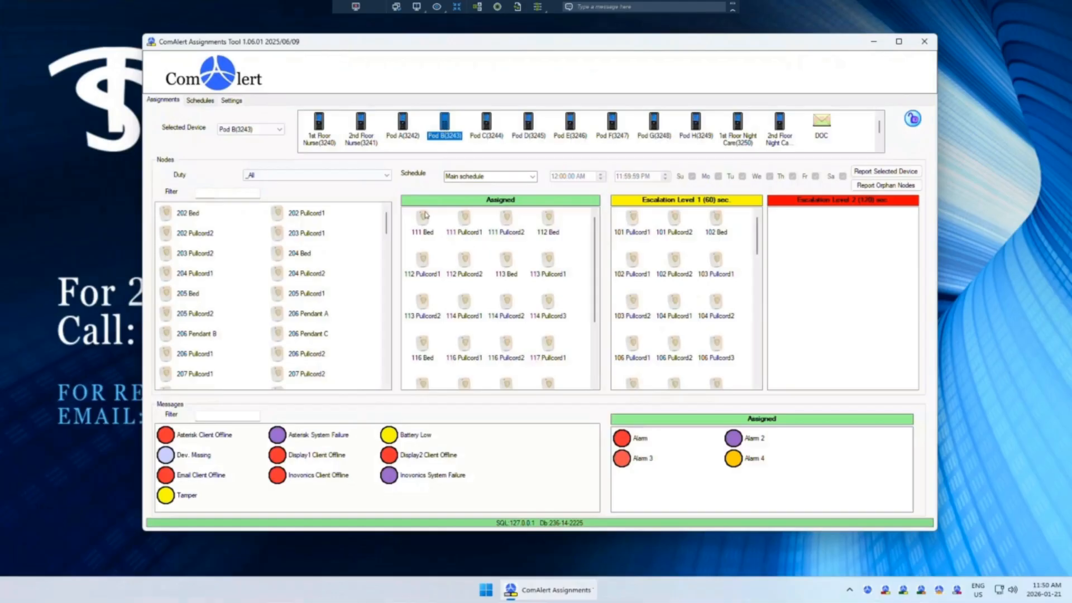
pyautogui.click(400, 124)
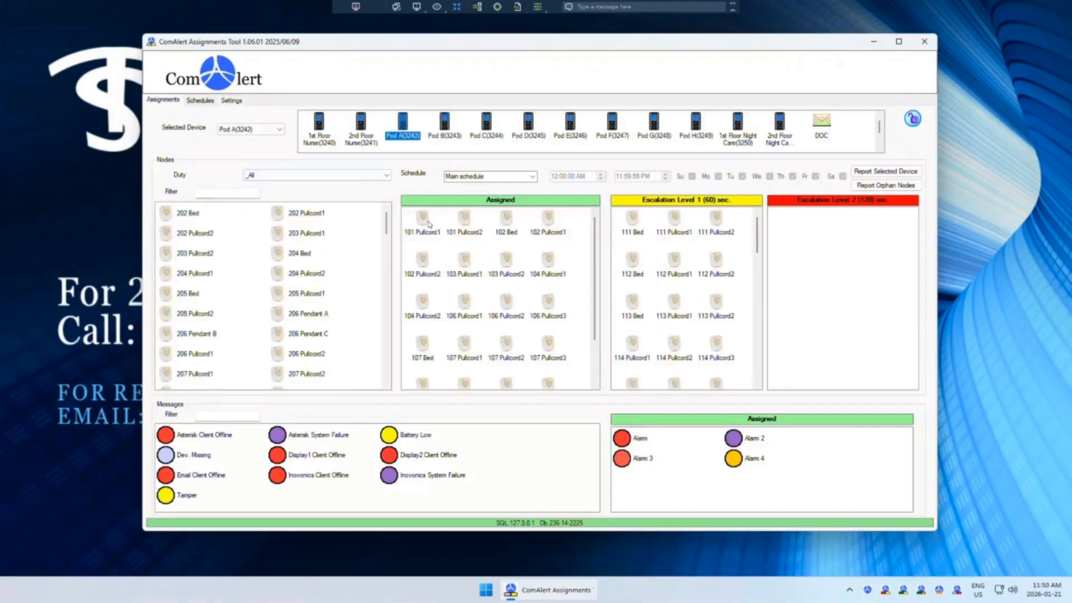
# Step: Scroll through Pod A's Assigned list, then switch to Pod B and scroll through its Assigned nodes
pyautogui.scroll(-1, 597, 374)
pyautogui.scroll(-1, 602, 379)
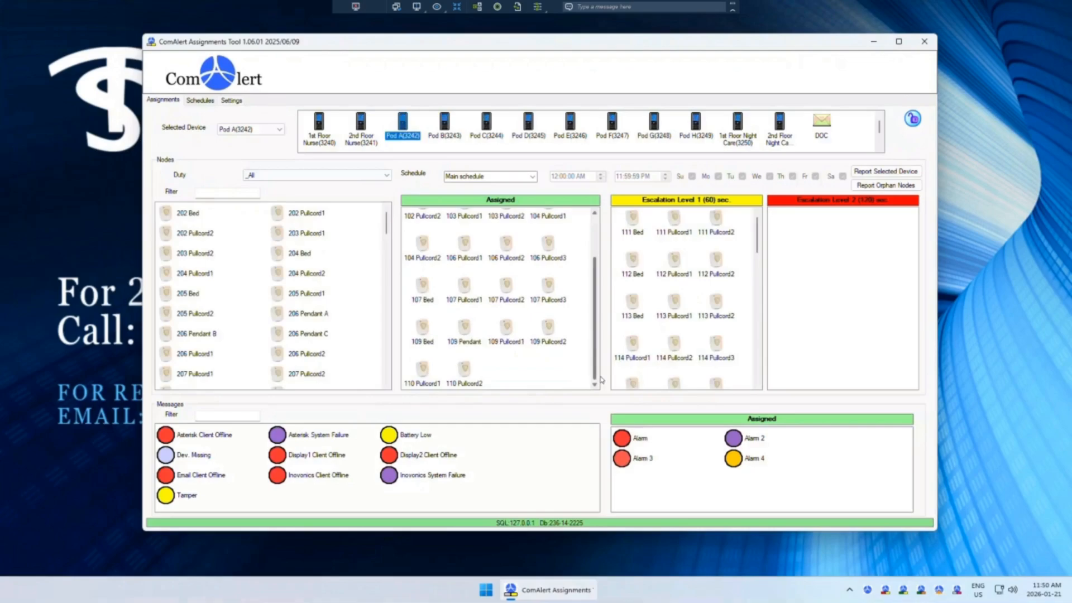
pyautogui.click(445, 120)
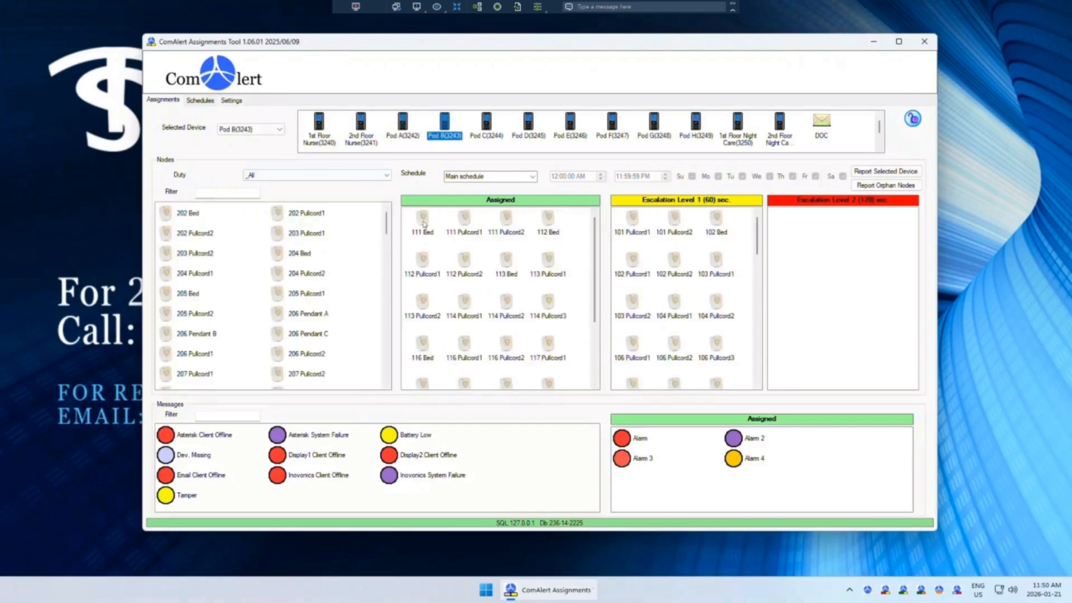
pyautogui.scroll(-2, 551, 356)
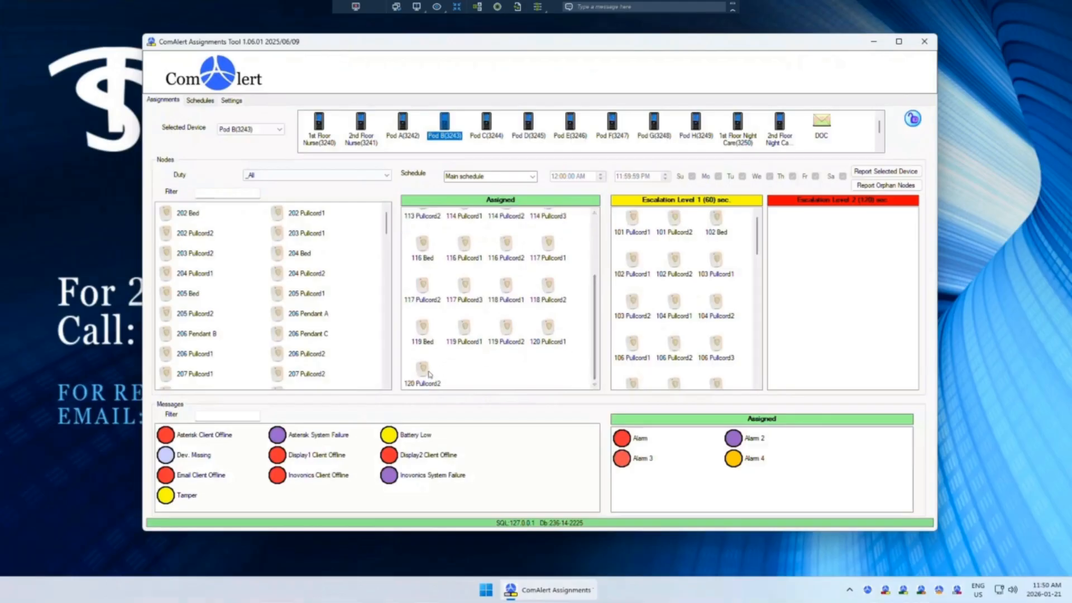
pyautogui.scroll(3, 598, 335)
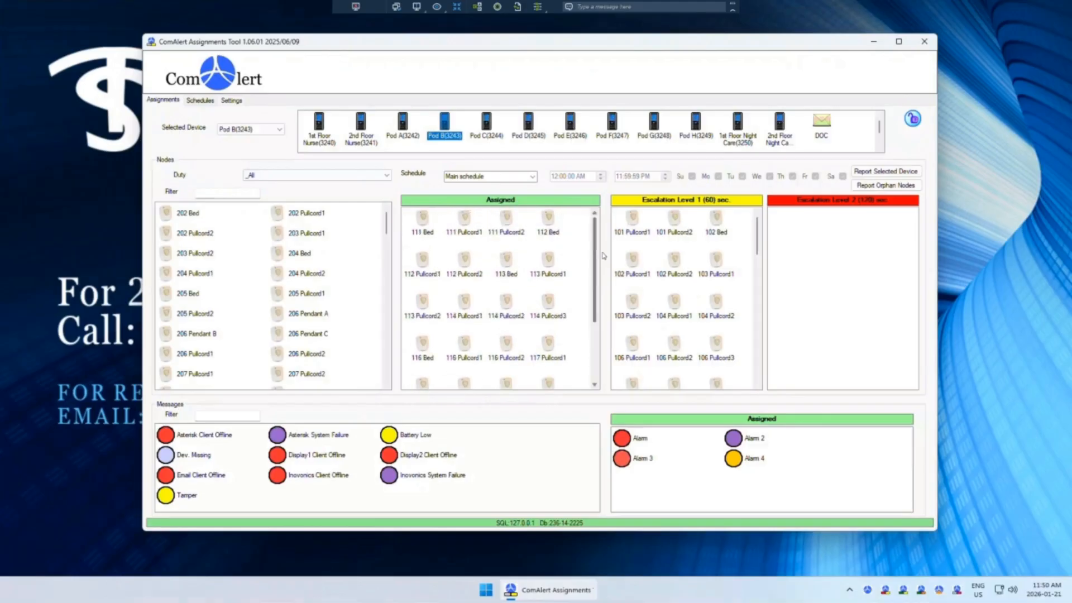
# Step: Select 101 Pullcord1 in Pod B's Escalation Level 1 list and scroll through that list
pyautogui.click(632, 229)
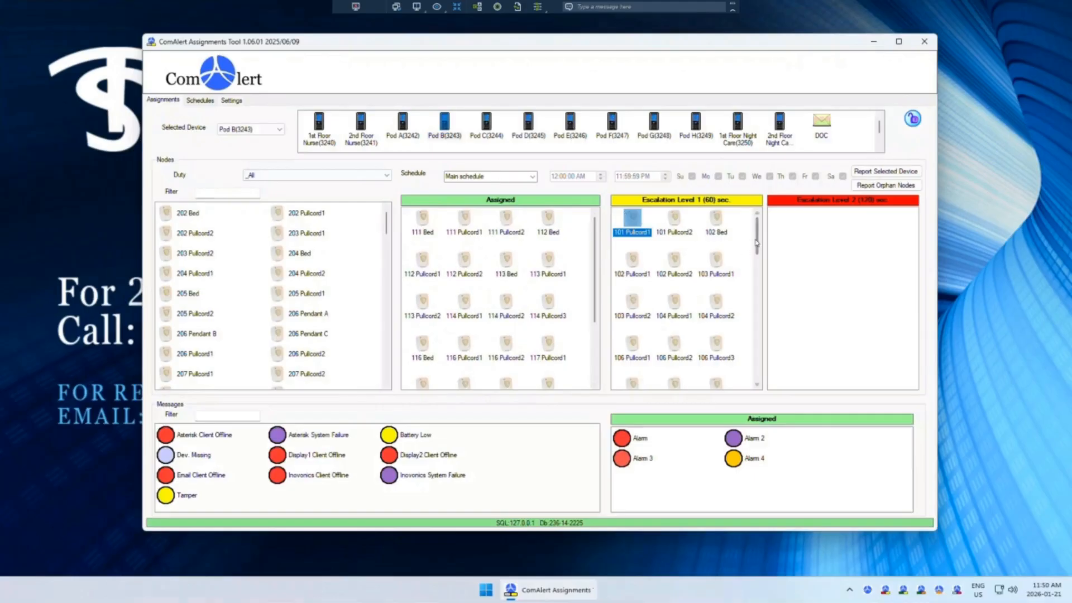
pyautogui.moveTo(757, 243); pyautogui.dragTo(756, 339)
pyautogui.moveTo(756, 368); pyautogui.dragTo(765, 195)
# Step: View the node assignments of Pod C, Pod F, Pod G and Pod H in turn
pyautogui.click(490, 134)
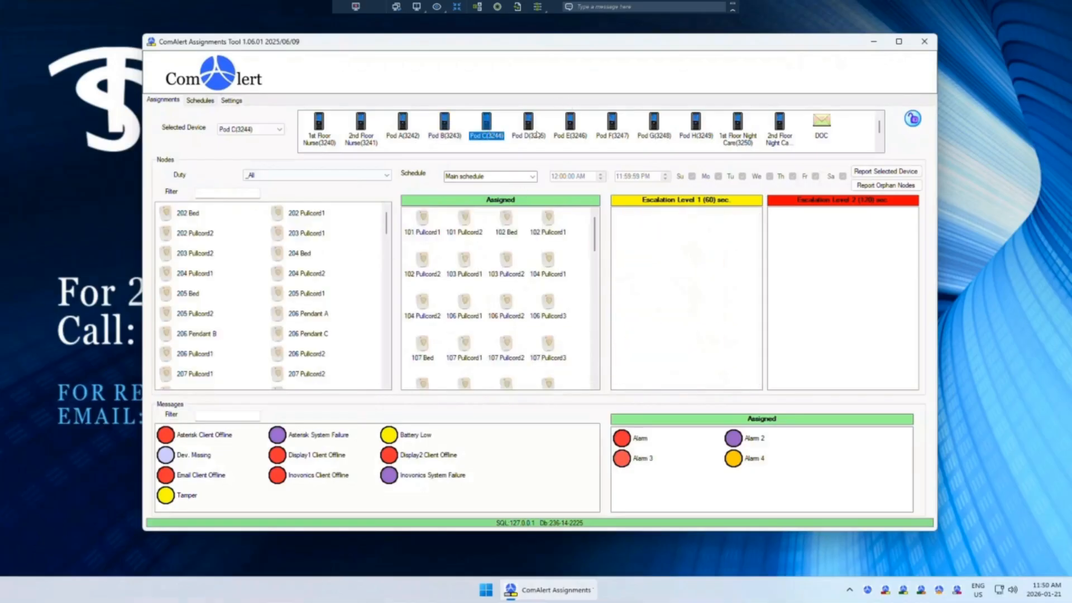
pyautogui.click(615, 136)
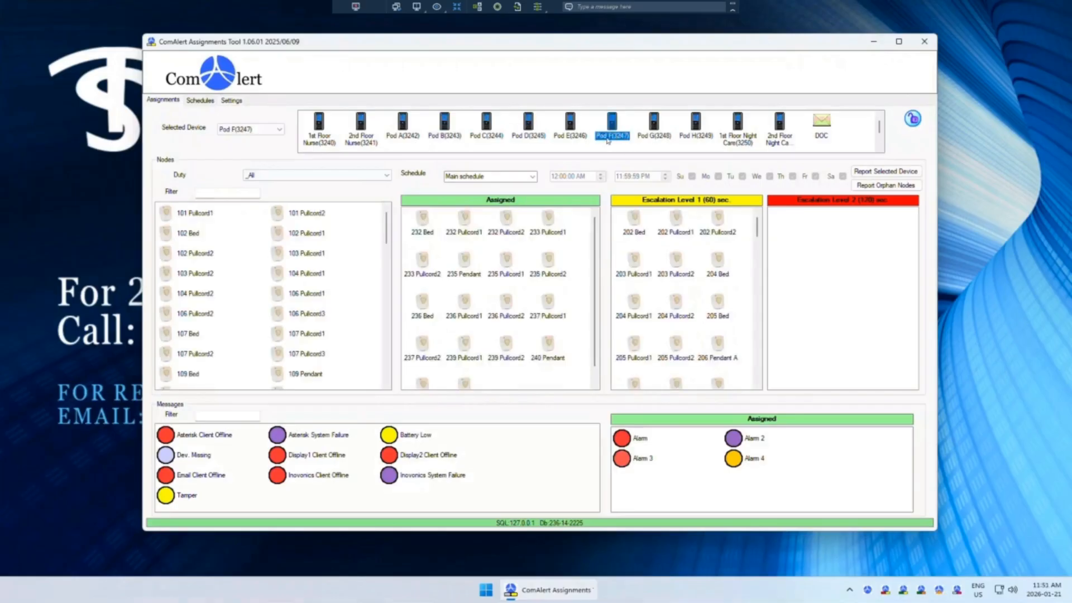
pyautogui.click(652, 139)
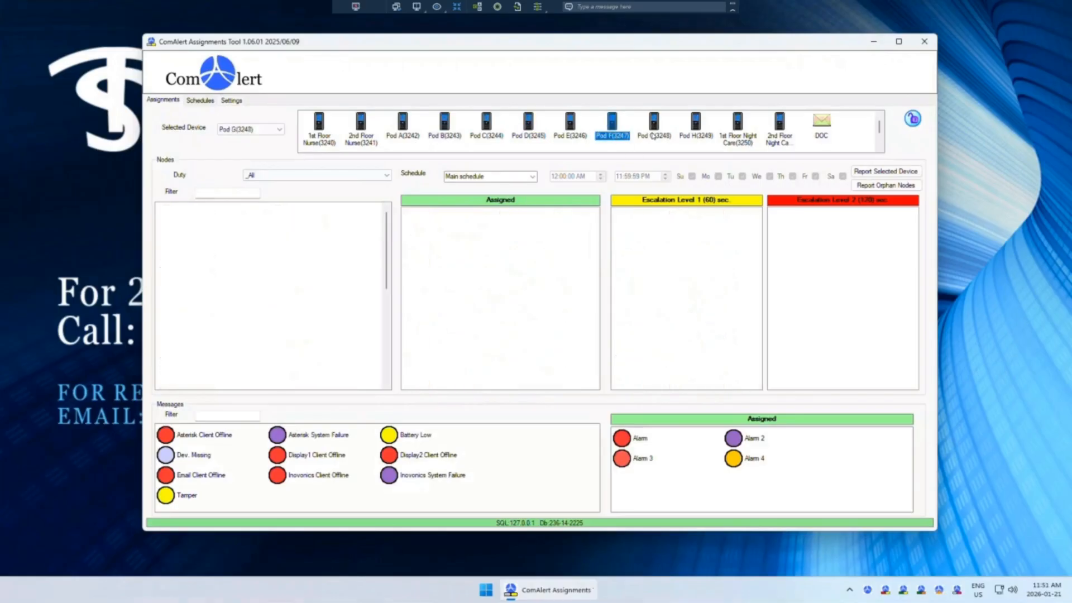
pyautogui.click(694, 134)
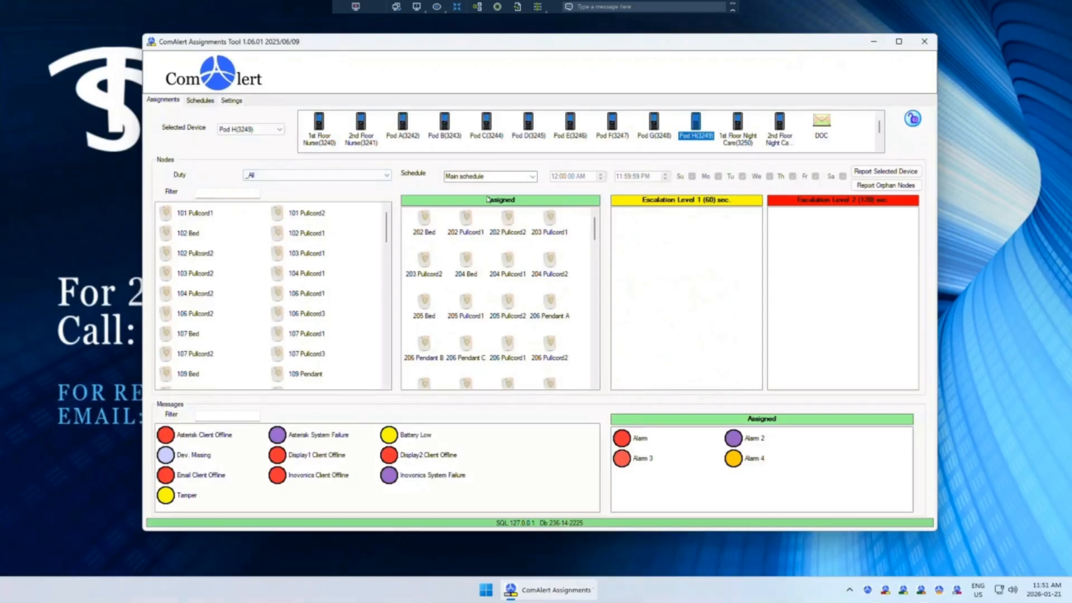
# Step: Check the Schedule options for Pod H and for Pod A, choosing Main schedule each time
pyautogui.click(533, 178)
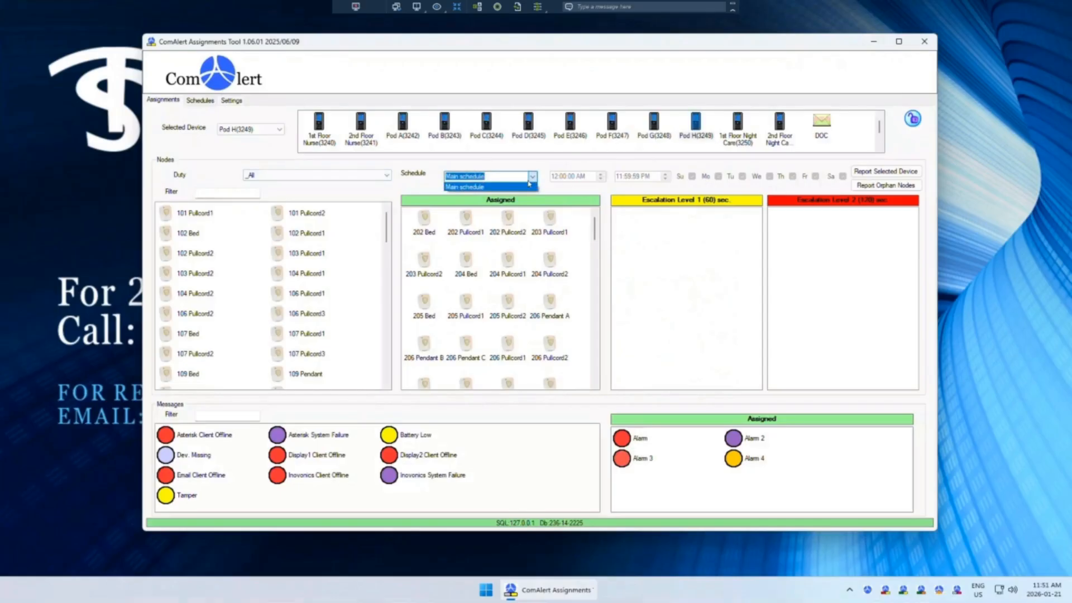
pyautogui.click(519, 163)
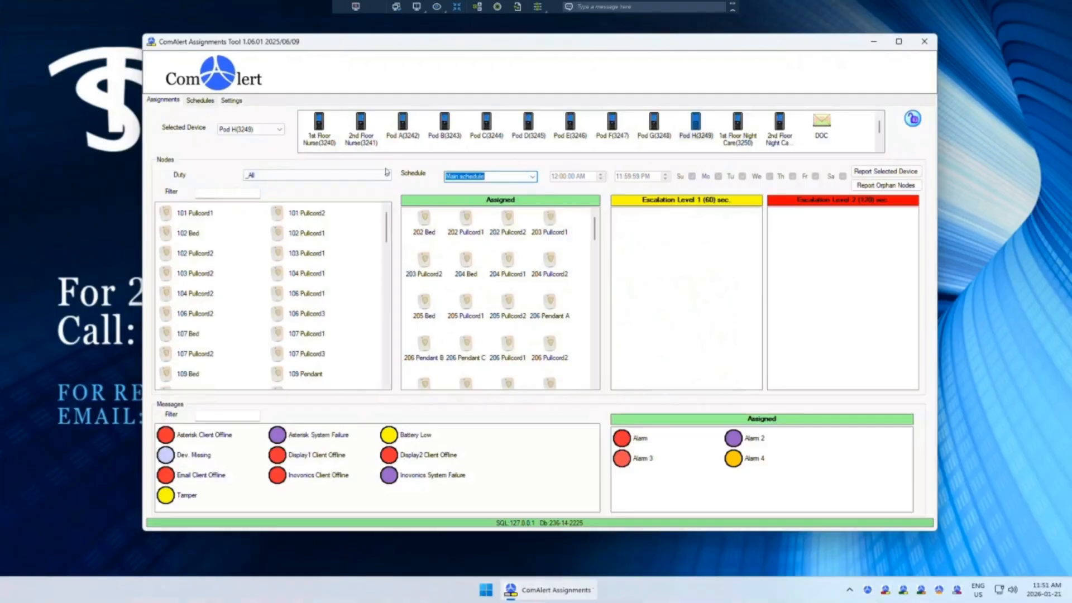
pyautogui.click(402, 130)
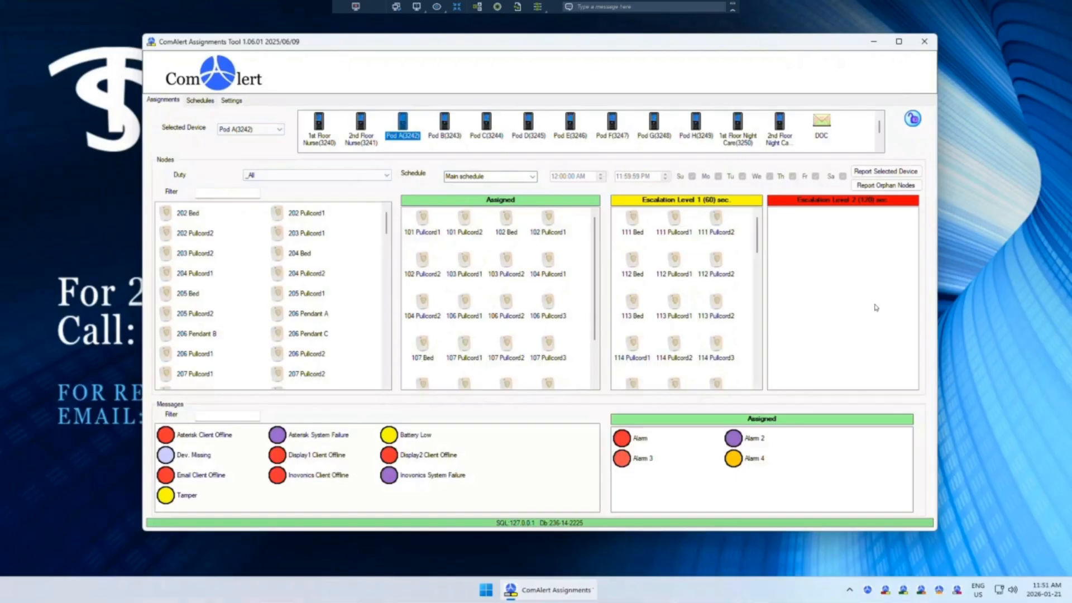
pyautogui.click(533, 176)
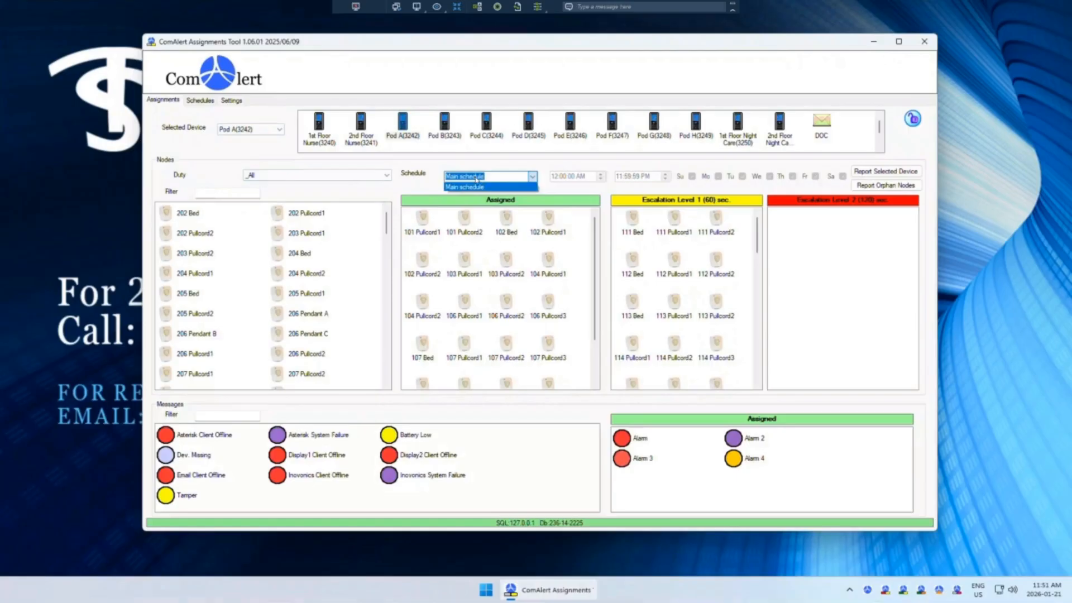
pyautogui.click(476, 179)
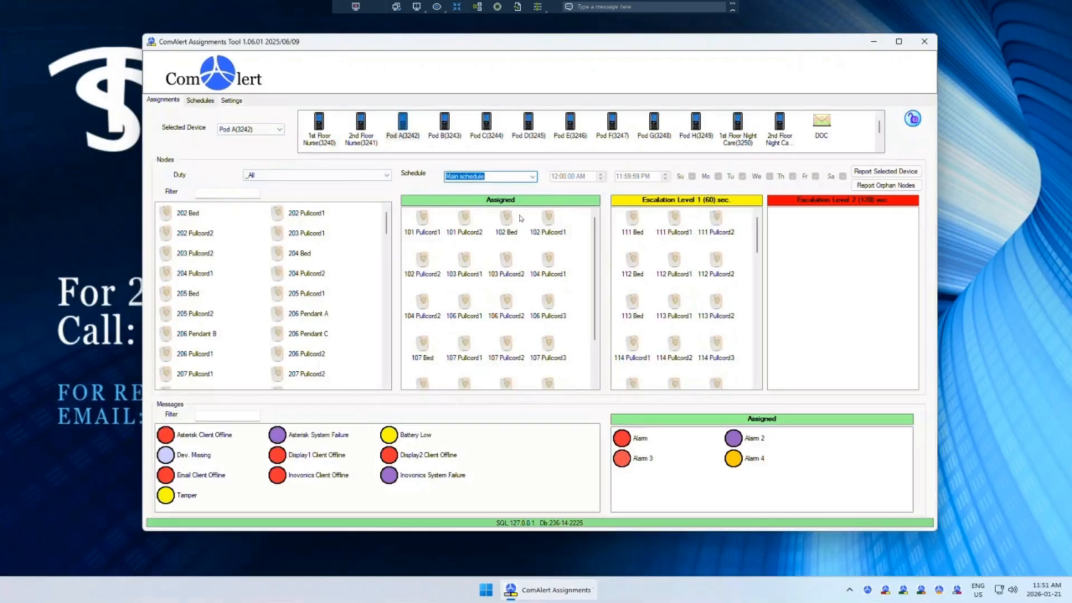
pyautogui.click(540, 150)
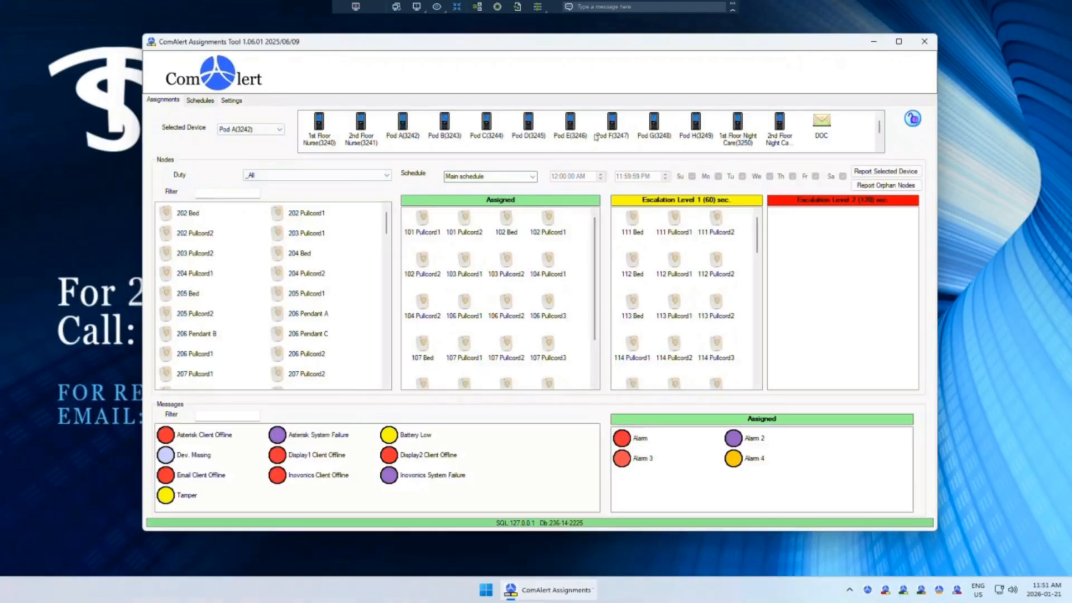
# Step: Switch to Pod F and scroll through its Assigned and Escalation Level 1 lists
pyautogui.click(614, 124)
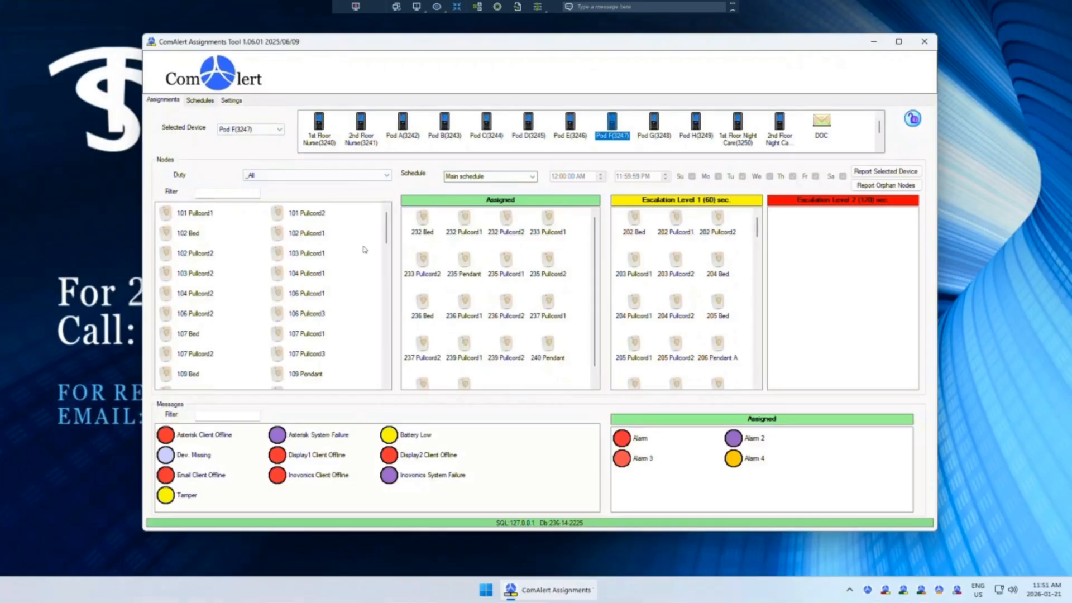
pyautogui.moveTo(595, 240)
pyautogui.mouseDown()
pyautogui.moveTo(599, 314)
pyautogui.moveTo(599, 222)
pyautogui.mouseUp()
pyautogui.click(757, 306)
pyautogui.moveTo(755, 305); pyautogui.dragTo(749, 177)
# Step: Review the Escalation Level 2 node lists of 1st Floor Nurse and 2nd Floor Nurse
pyautogui.click(317, 134)
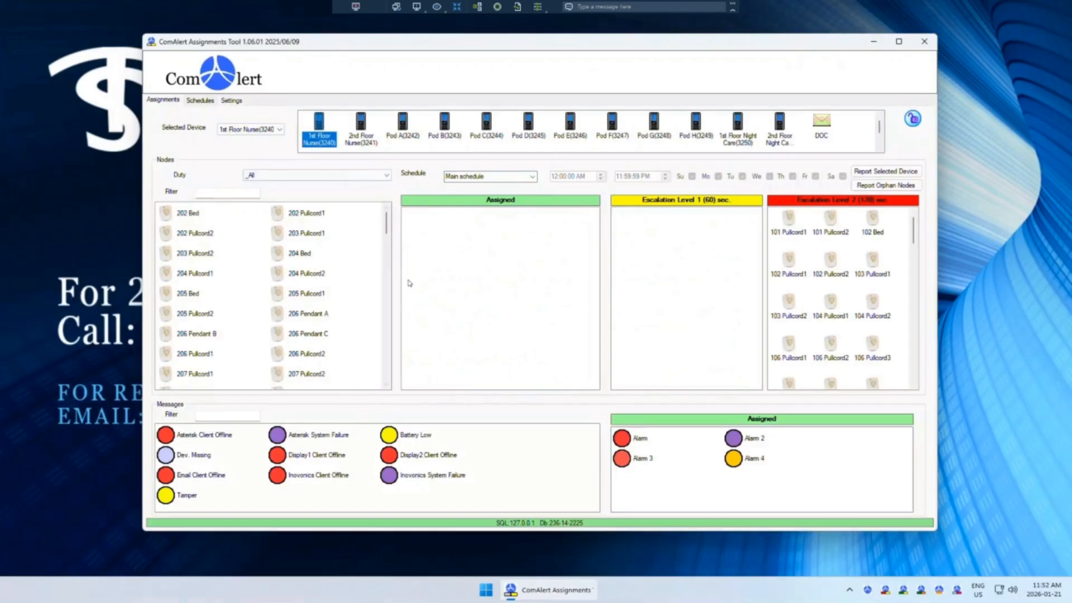
pyautogui.click(498, 227)
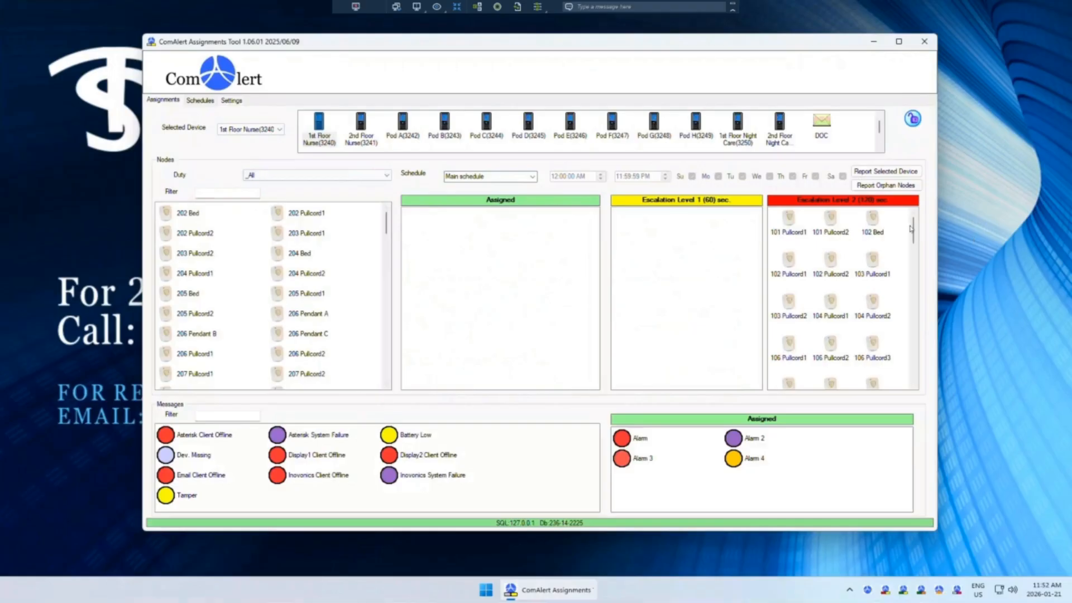
pyautogui.moveTo(913, 229); pyautogui.dragTo(908, 202)
pyautogui.click(361, 126)
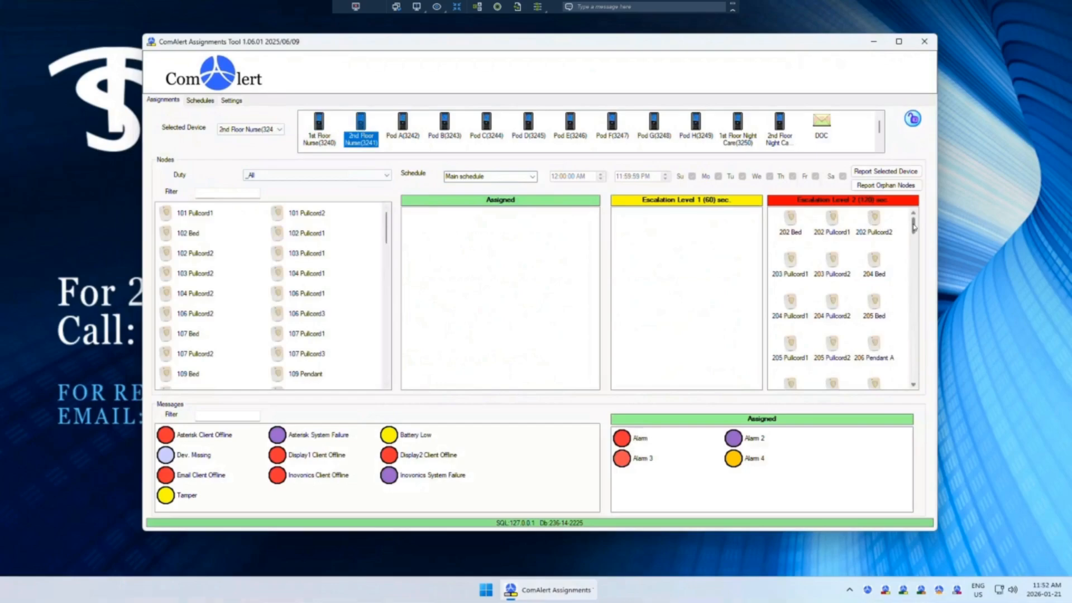
pyautogui.scroll(-10, 916, 279)
pyautogui.scroll(10, 919, 300)
pyautogui.click(509, 278)
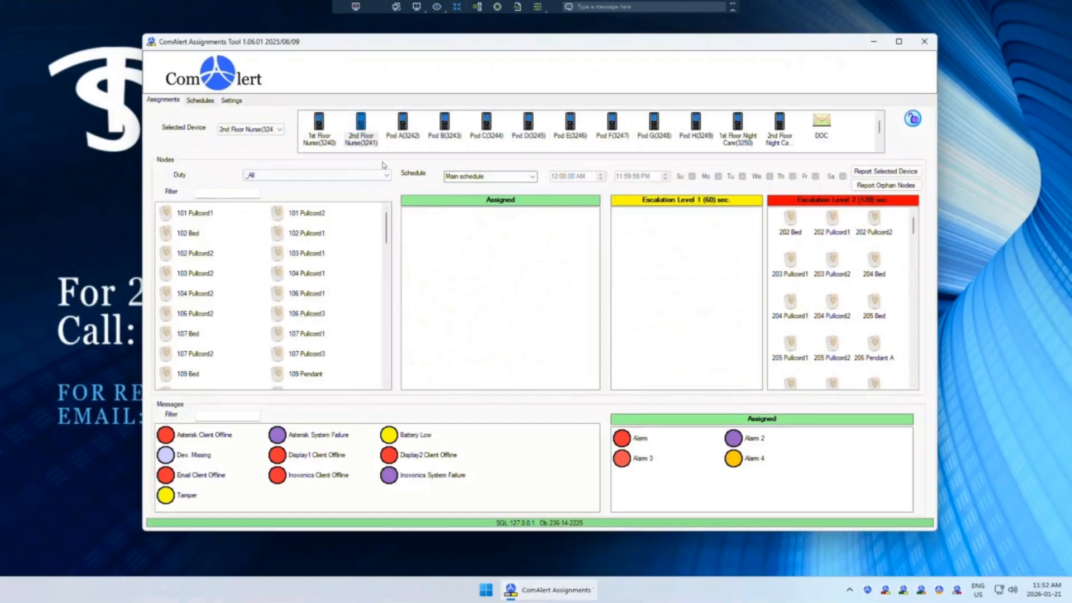
pyautogui.click(308, 134)
# Step: Step through the Pod A, Pod B, Pod C, Pod D and Pod E devices
pyautogui.click(404, 128)
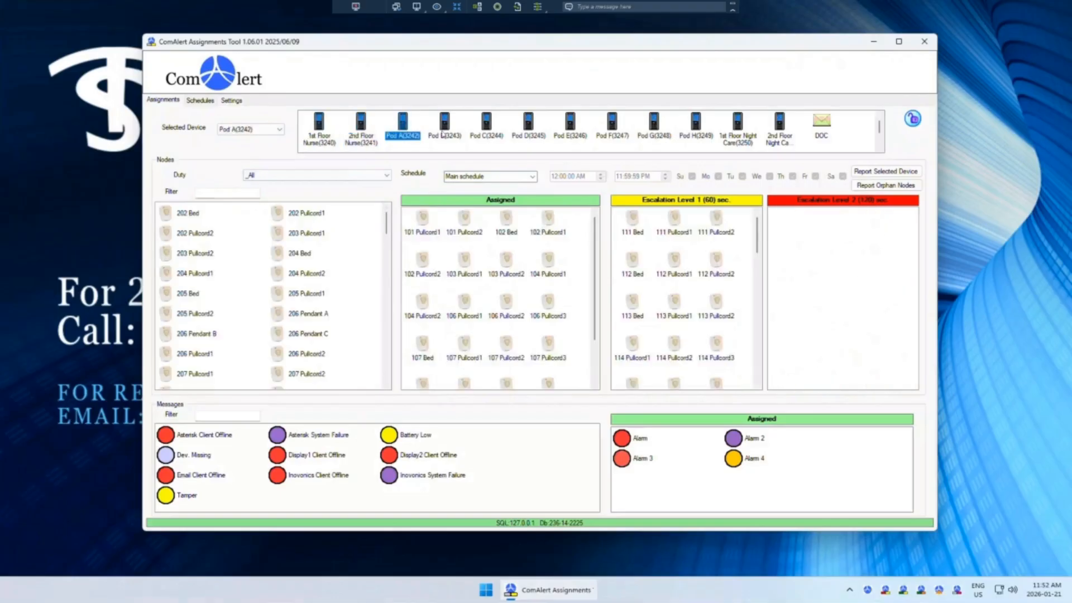
pyautogui.click(449, 135)
pyautogui.click(487, 133)
pyautogui.click(529, 133)
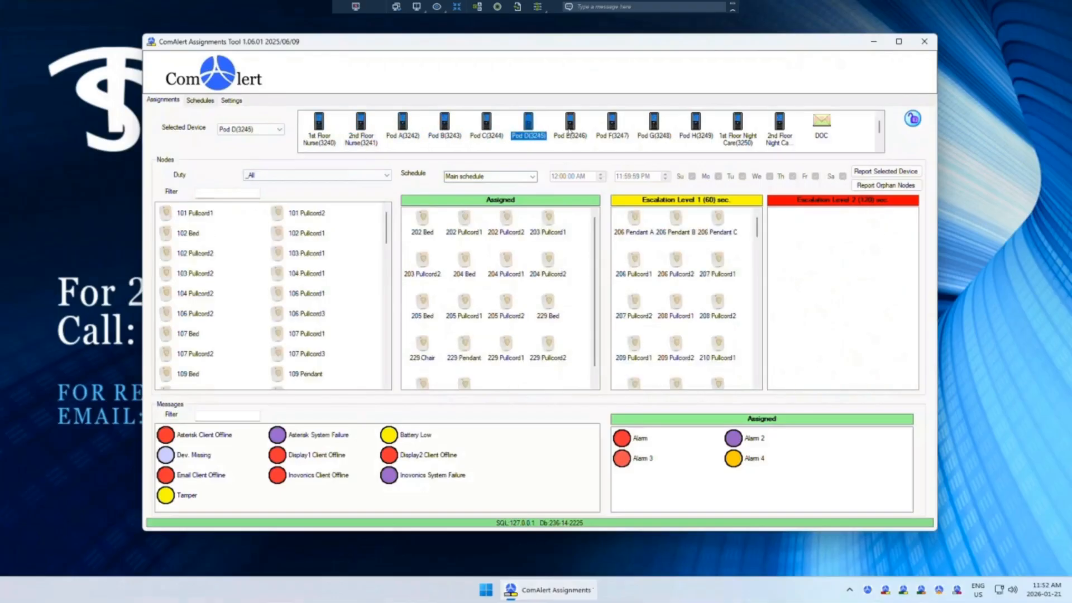
pyautogui.click(571, 133)
# Step: Move Pod E's assigned messages Alarm, Alarm 2, Alarm 3 and Alarm 4 back to the Messages list
pyautogui.click(734, 463)
pyautogui.click(637, 436)
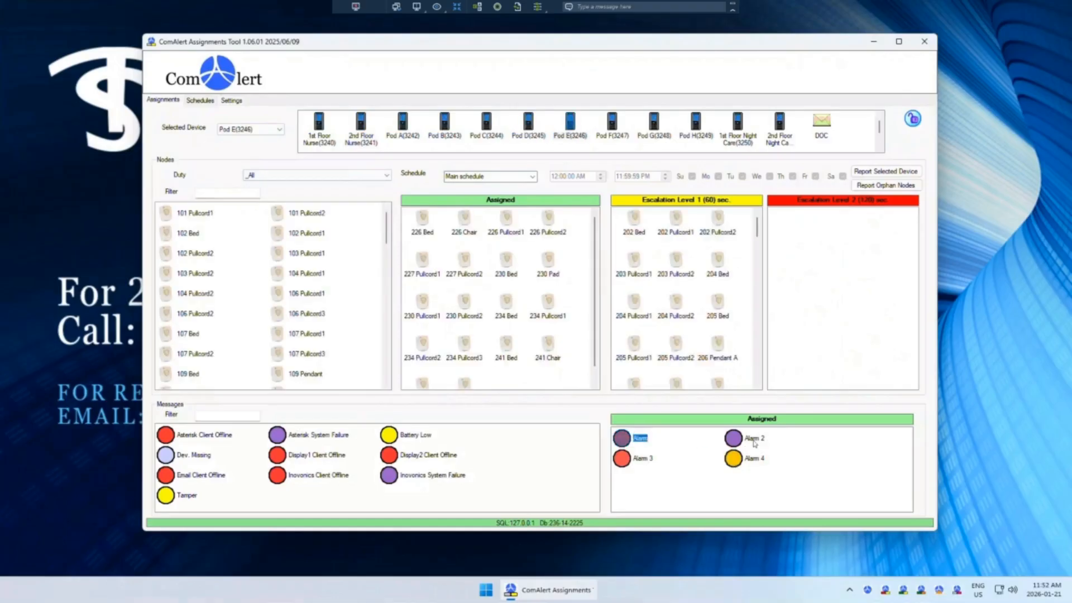
pyautogui.click(754, 442)
pyautogui.click(632, 461)
pyautogui.click(624, 439)
pyautogui.click(751, 443)
pyautogui.click(635, 465)
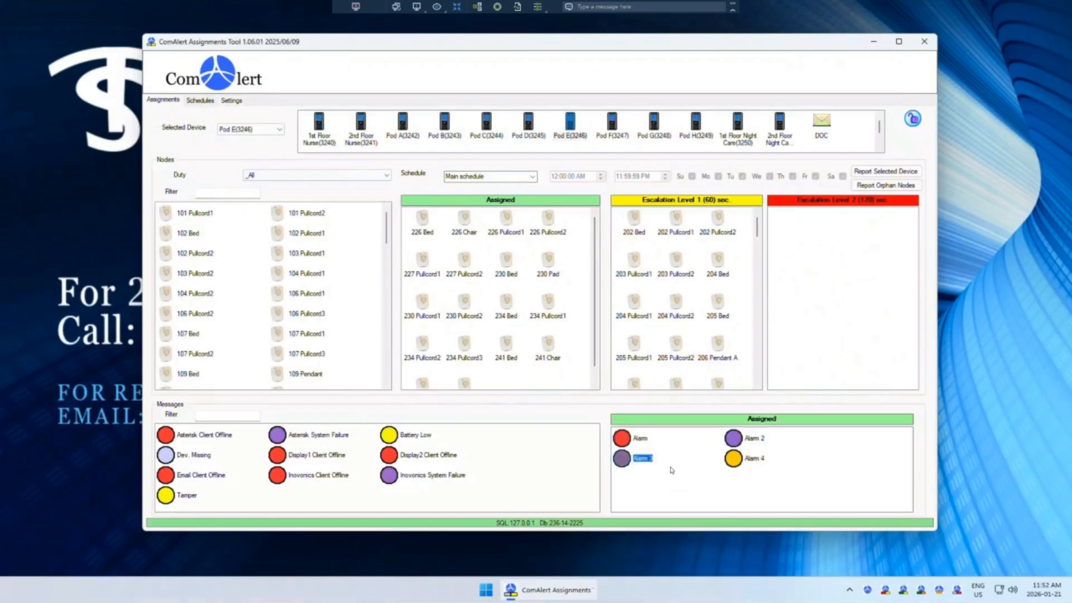
pyautogui.click(744, 465)
pyautogui.click(755, 502)
pyautogui.click(423, 220)
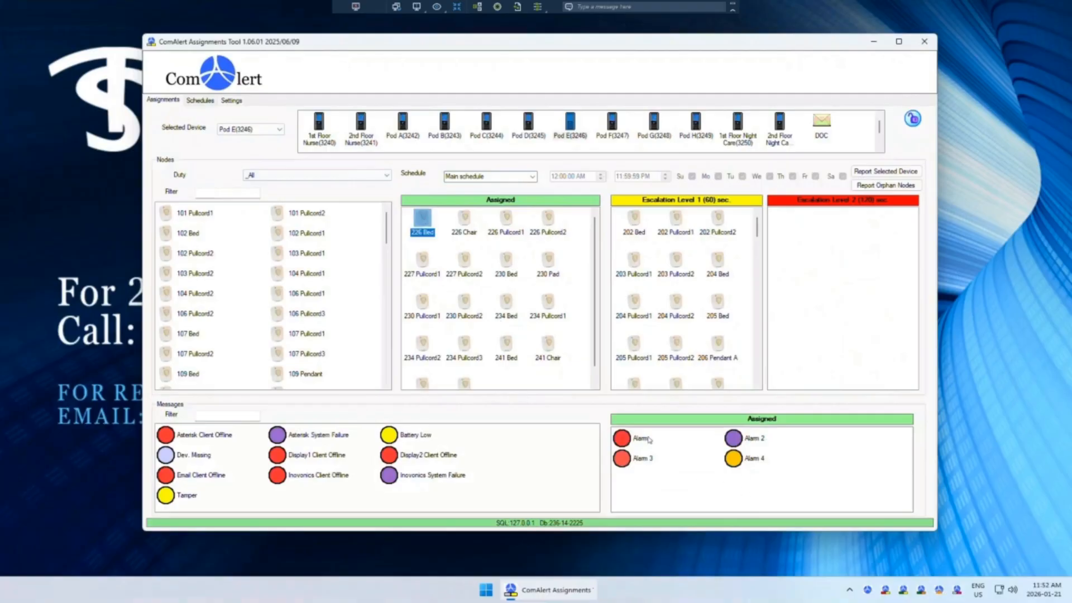
pyautogui.doubleClick(619, 441)
pyautogui.doubleClick(624, 457)
pyautogui.click(628, 445)
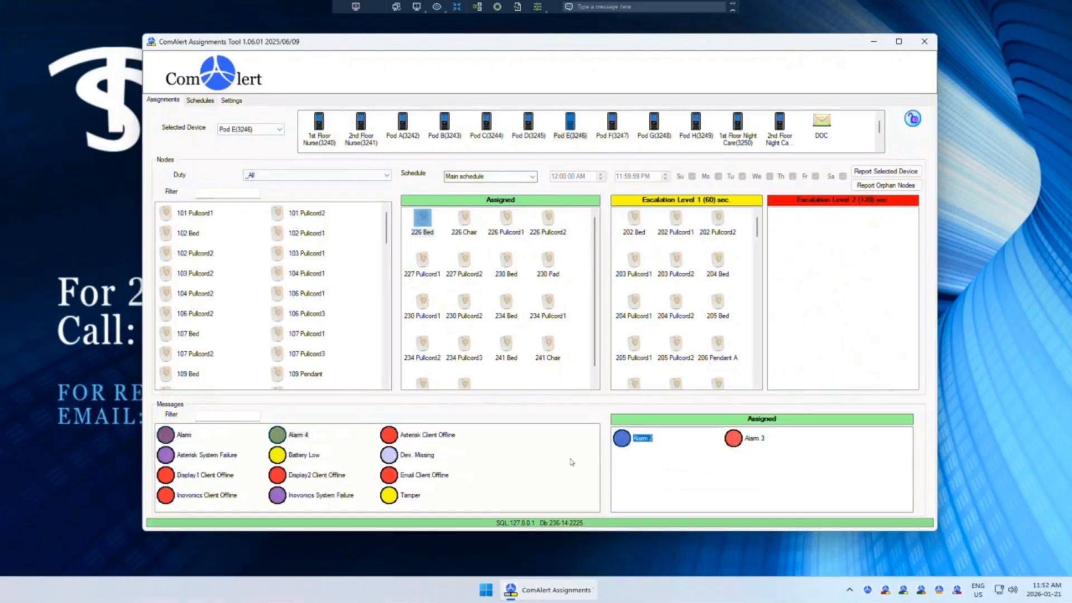
pyautogui.moveTo(572, 462); pyautogui.dragTo(566, 463)
pyautogui.doubleClick(621, 439)
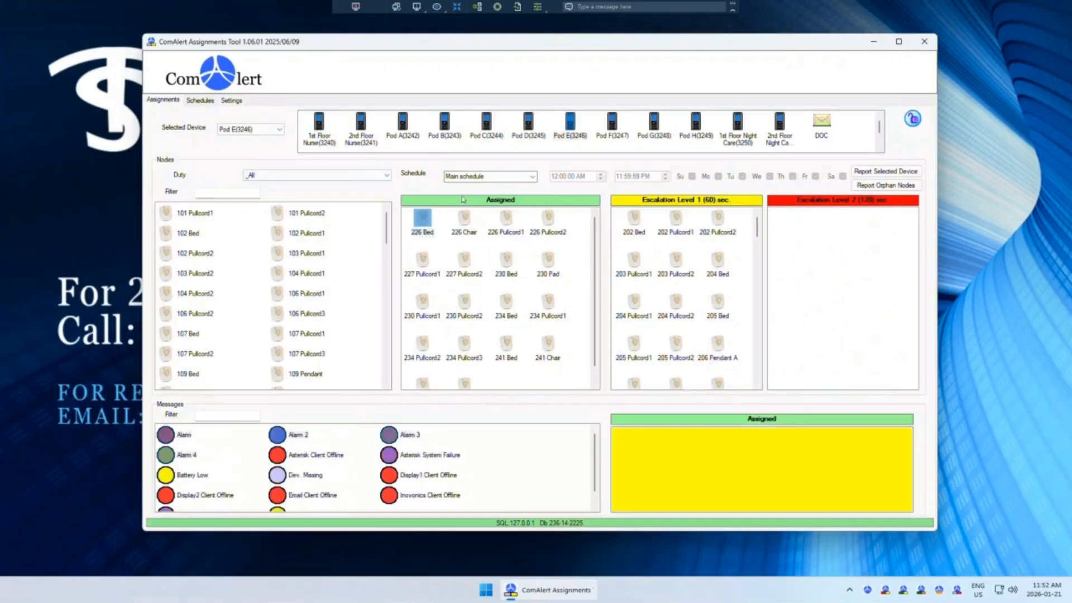
# Step: Select several nodes in Pod E's Assigned list, including 226 Bed and 226 Pullcord1
pyautogui.click(470, 226)
pyautogui.click(457, 263)
pyautogui.click(429, 257)
pyautogui.click(425, 225)
pyautogui.click(517, 231)
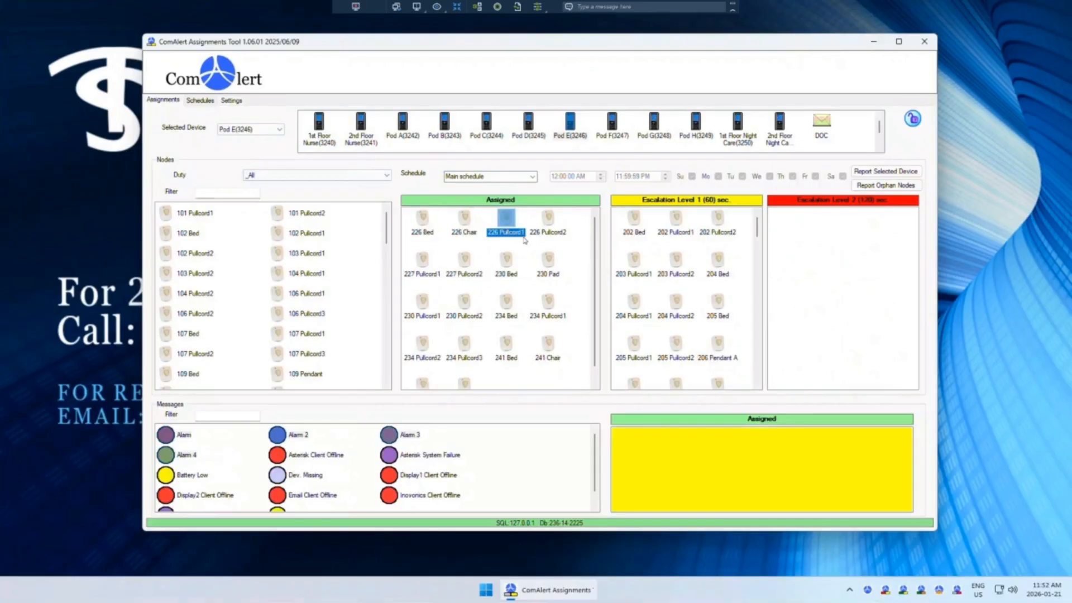
pyautogui.click(542, 282)
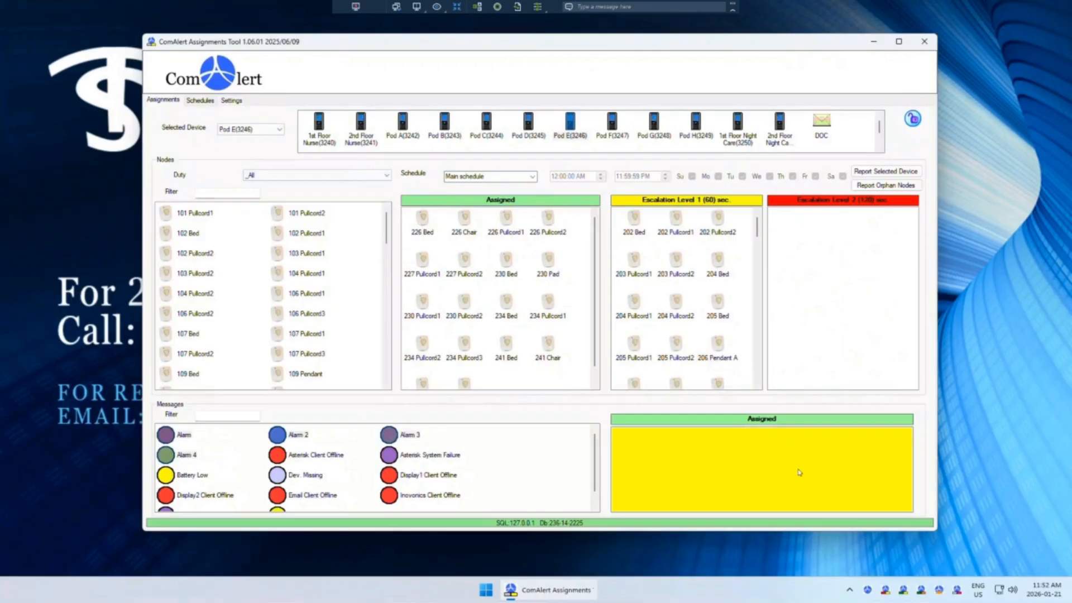
pyautogui.click(428, 237)
# Step: Reassign Alarm, Alarm 2, Alarm 3 and Alarm 4 to Pod E's Assigned messages
pyautogui.click(175, 436)
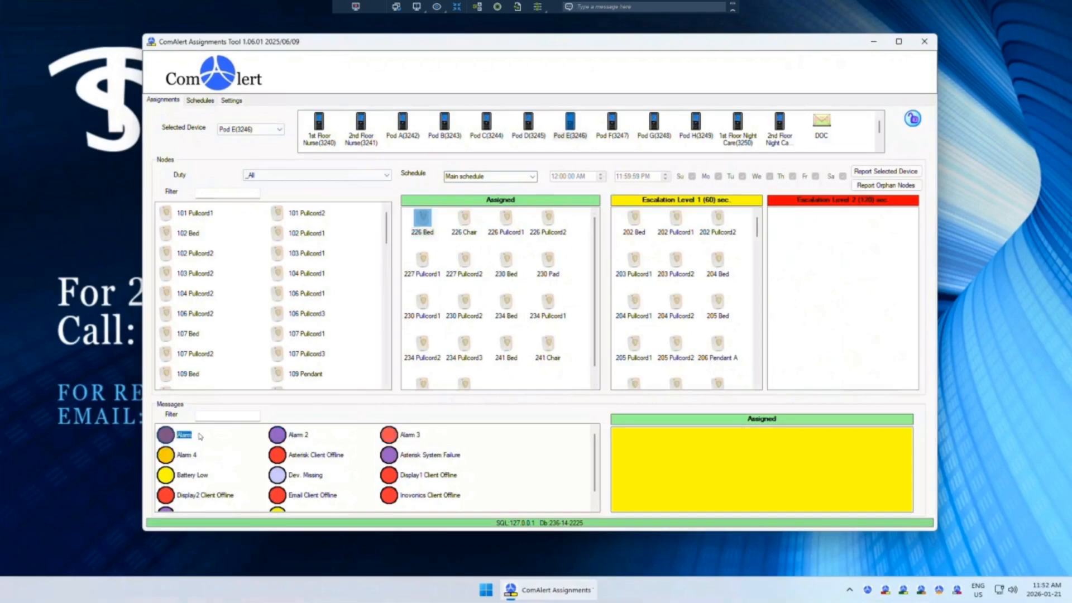
pyautogui.keyDown('ctrl'); pyautogui.click(302, 436); pyautogui.keyUp('ctrl')
pyautogui.keyDown('ctrl'); pyautogui.click(389, 440); pyautogui.keyUp('ctrl')
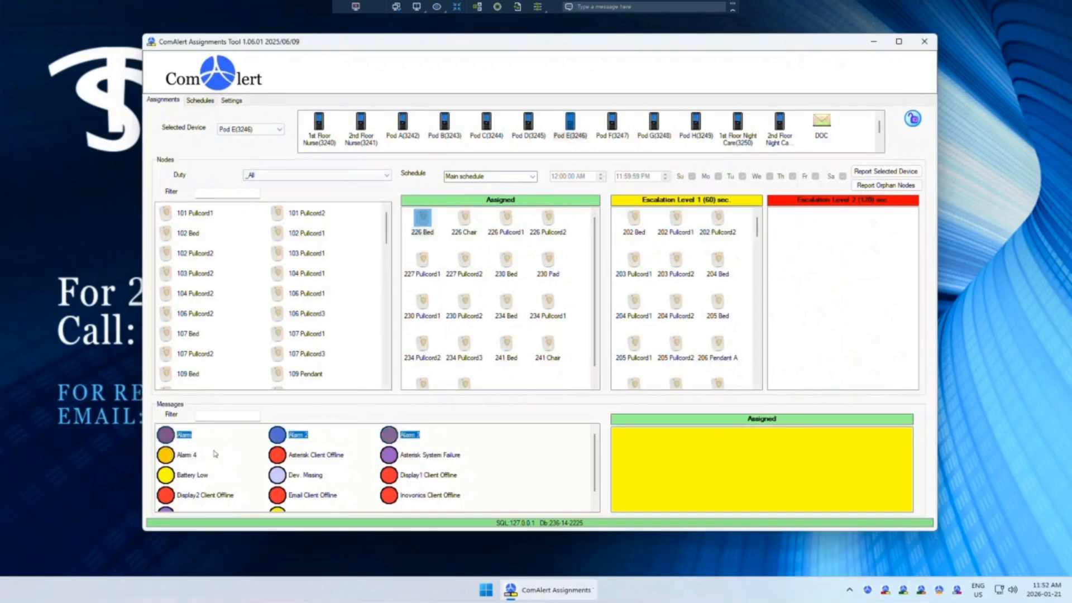
pyautogui.keyDown('ctrl'); pyautogui.click(184, 457); pyautogui.keyUp('ctrl')
pyautogui.moveTo(714, 475); pyautogui.dragTo(714, 475)
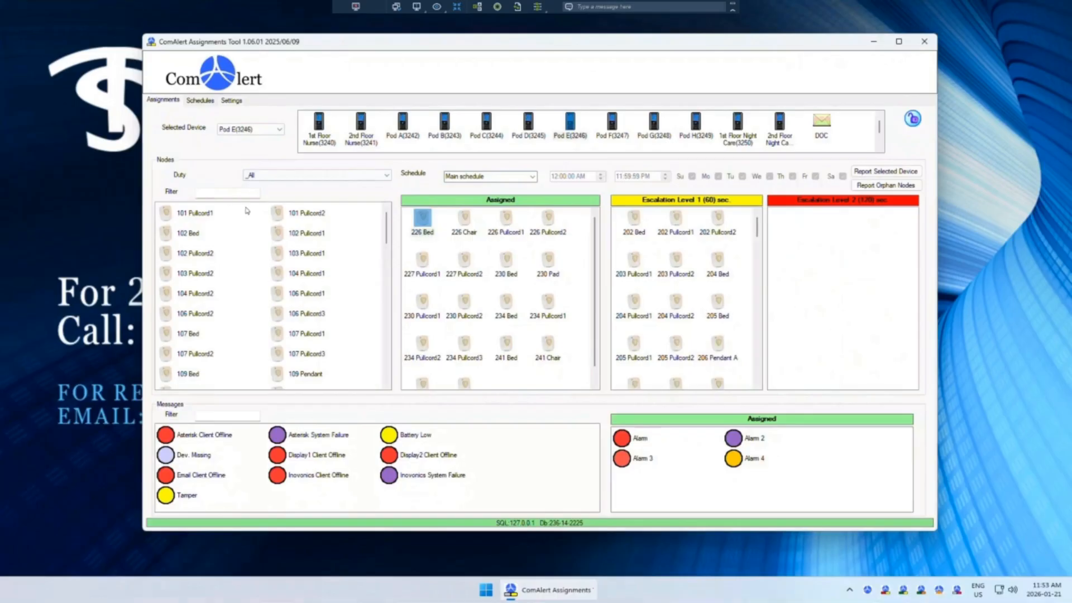
# Step: Filter the node list by duty 00, then set the duty filter back to _All
pyautogui.click(390, 176)
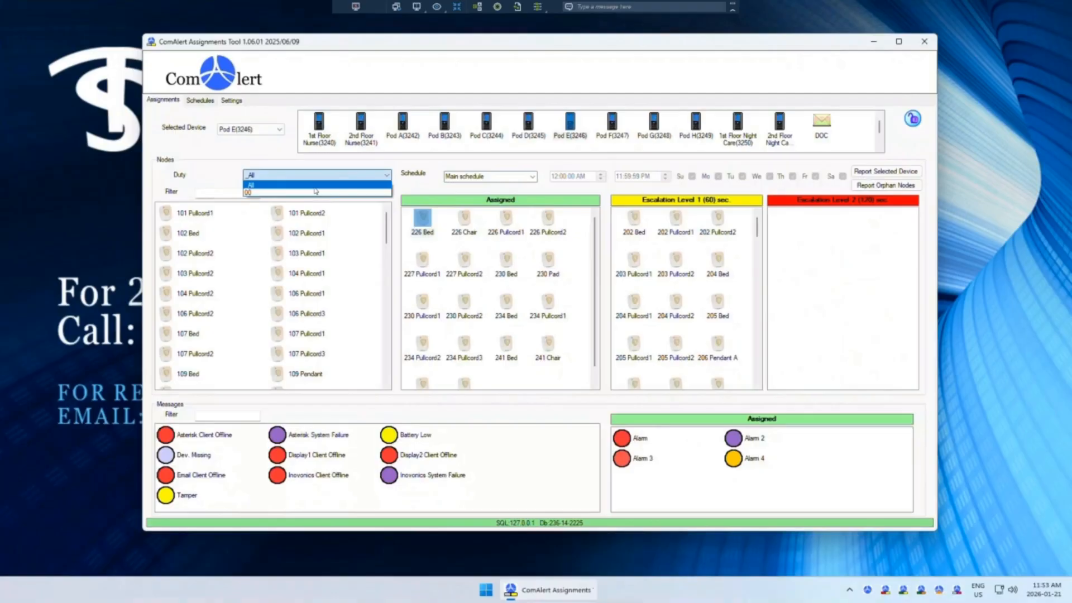
pyautogui.click(291, 193)
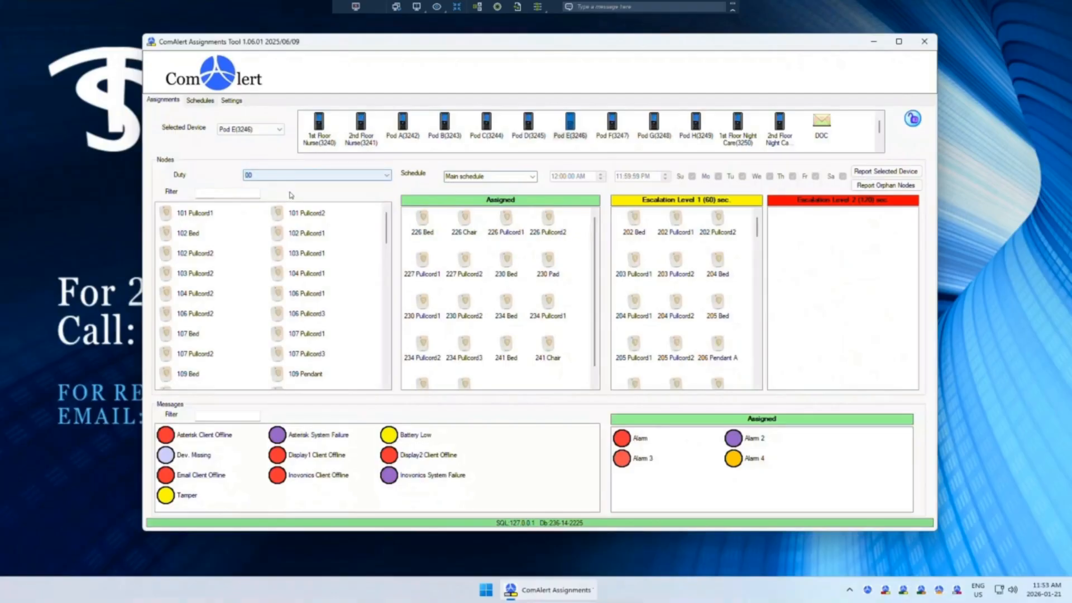
pyautogui.click(280, 176)
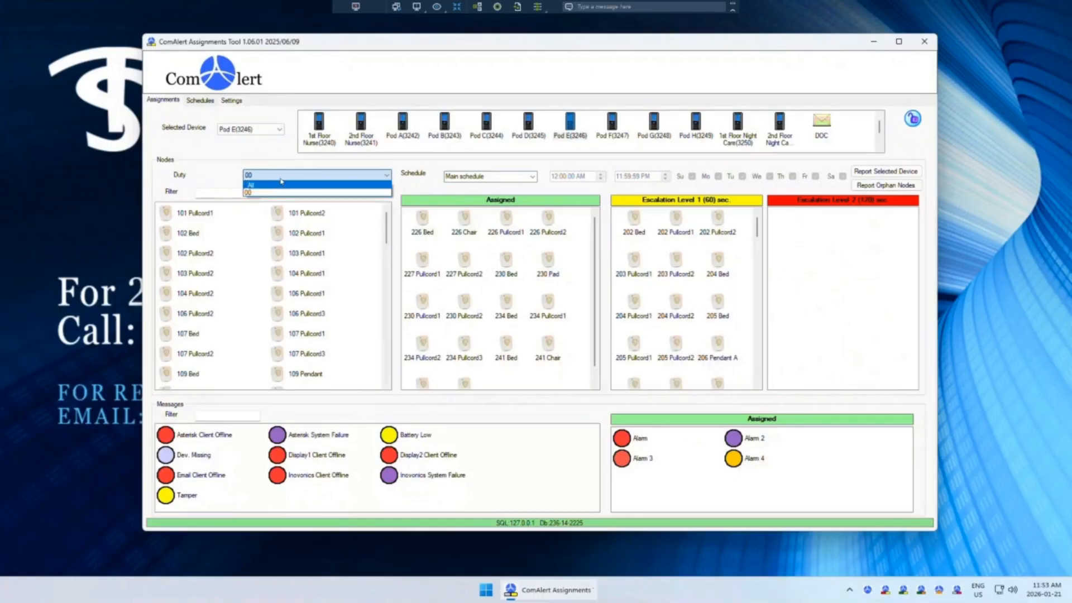
pyautogui.click(263, 160)
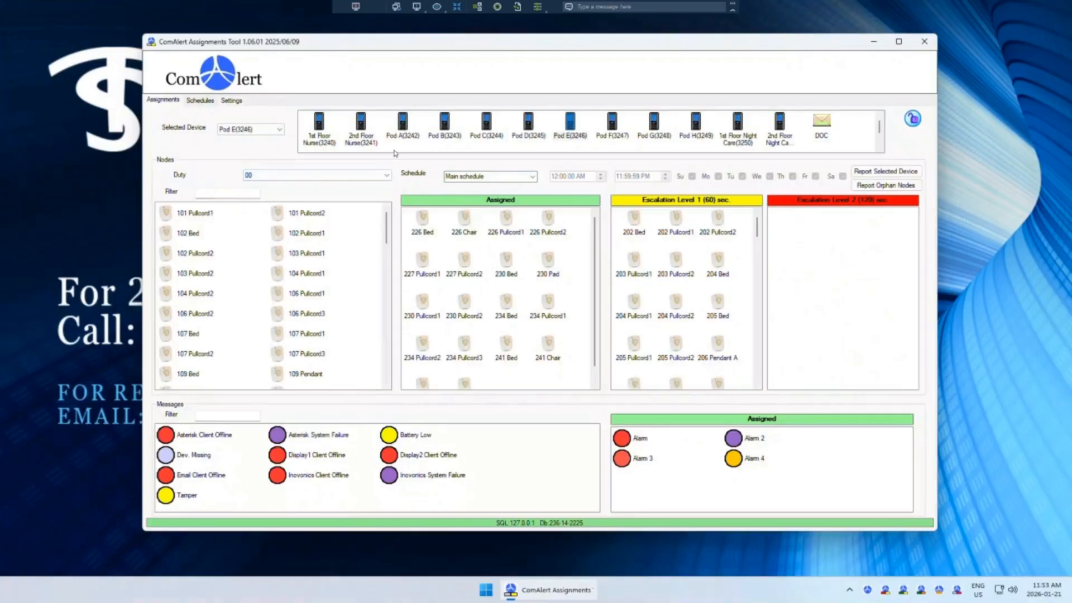
pyautogui.click(339, 177)
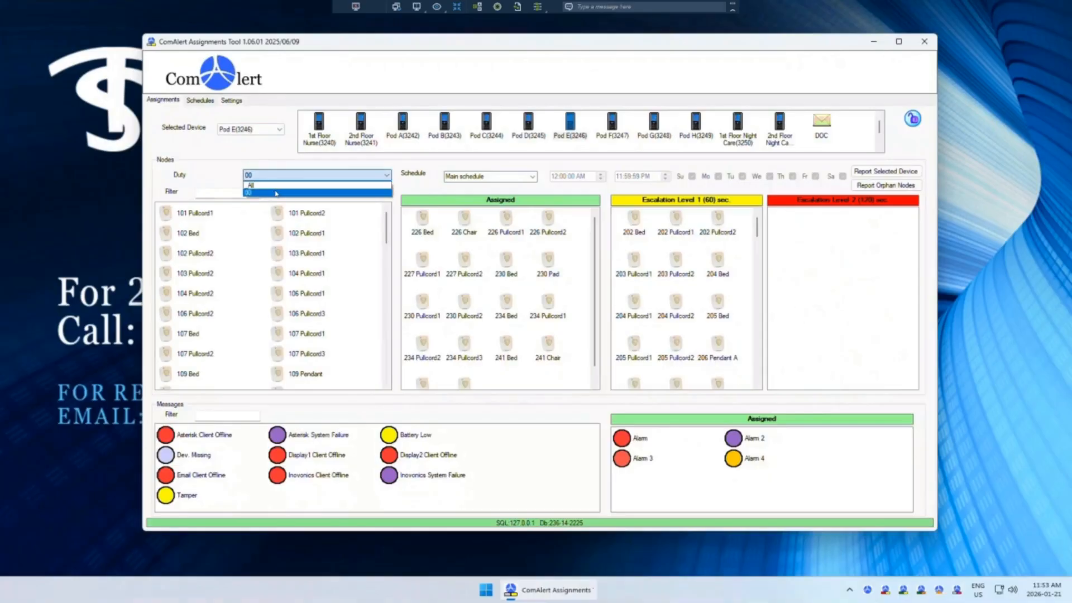
pyautogui.click(268, 193)
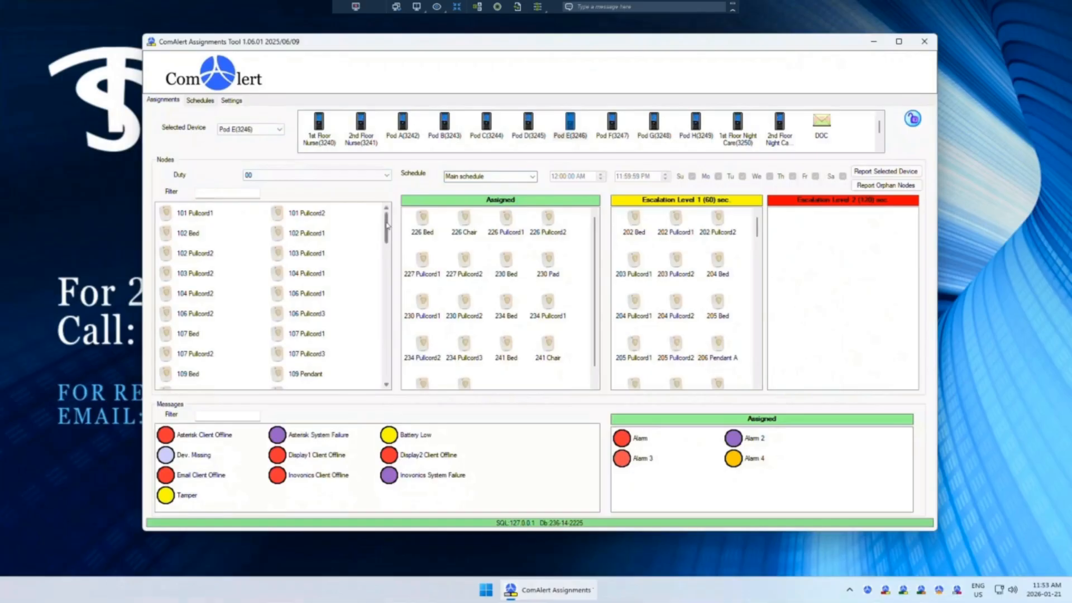
pyautogui.scroll(-3, 386, 279)
pyautogui.scroll(3, 386, 279)
pyautogui.click(324, 177)
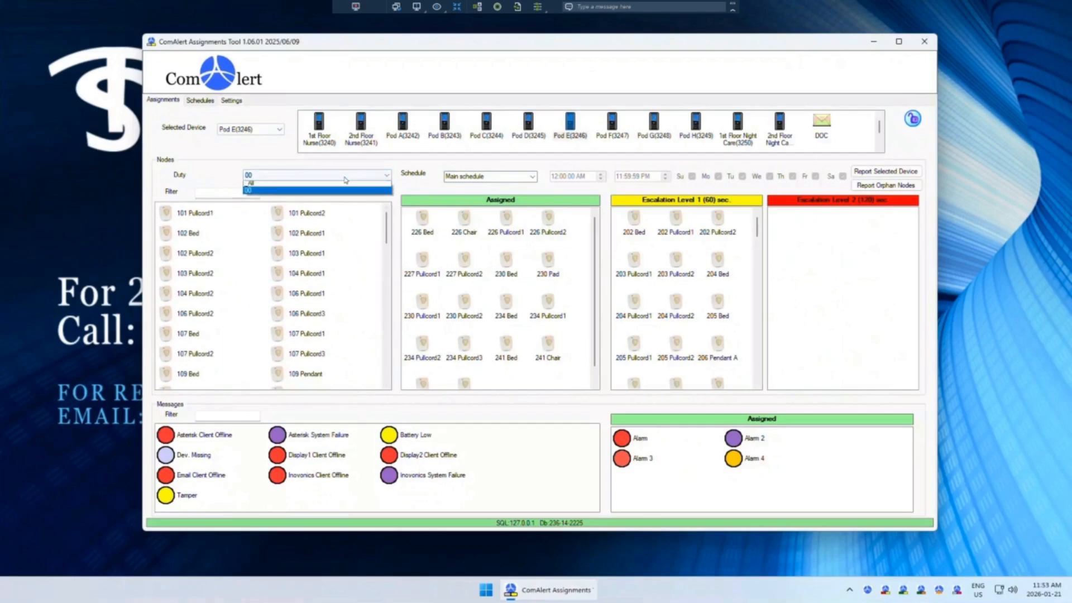
pyautogui.click(262, 193)
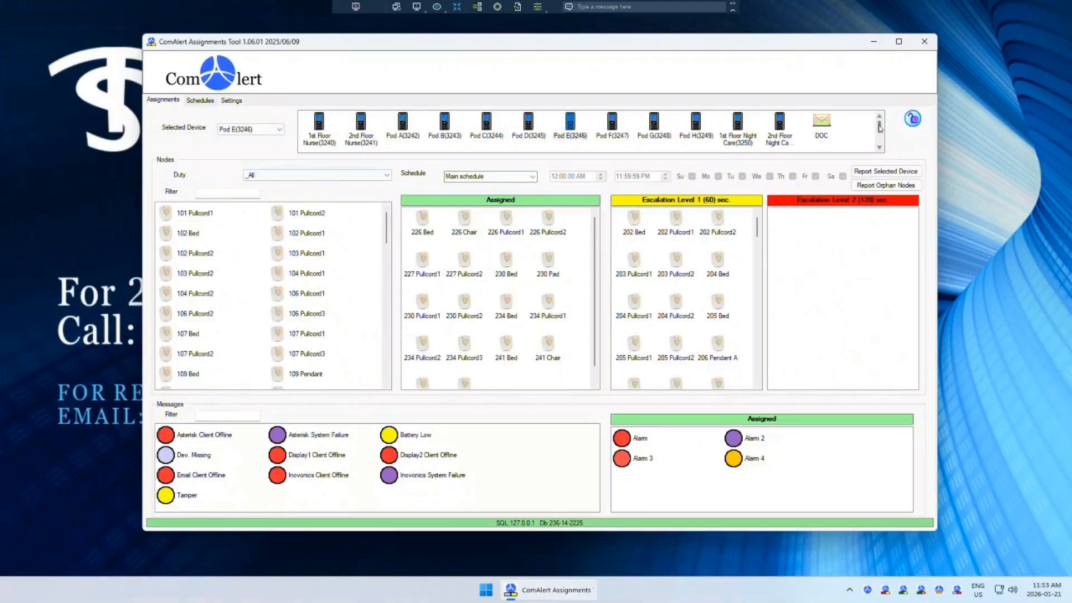
# Step: Step through the DOC, 1st Floor Nurse and 2nd Floor Nurse devices to review their escalation nodes
pyautogui.moveTo(880, 127)
pyautogui.mouseDown()
pyautogui.moveTo(880, 137)
pyautogui.moveTo(881, 128)
pyautogui.mouseUp()
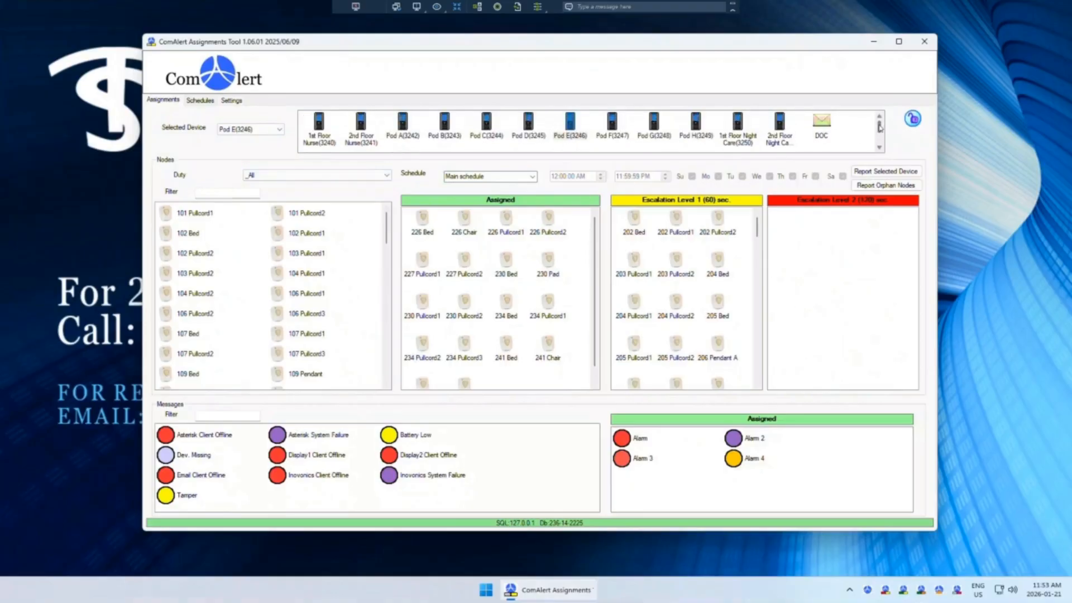
pyautogui.click(825, 123)
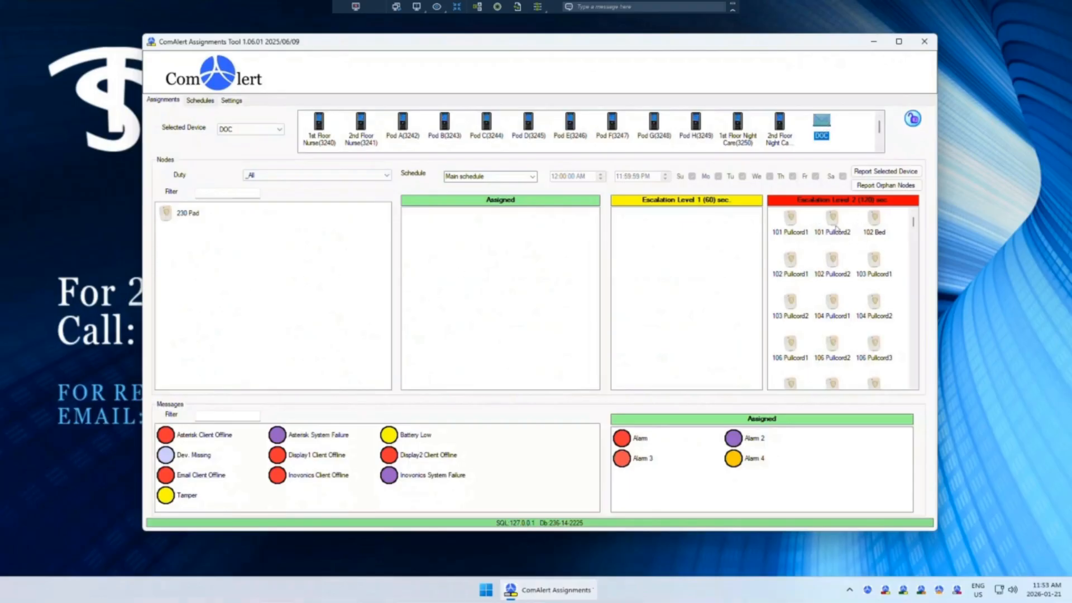
pyautogui.moveTo(914, 222)
pyautogui.mouseDown()
pyautogui.moveTo(918, 322)
pyautogui.moveTo(906, 213)
pyautogui.mouseUp()
pyautogui.click(310, 127)
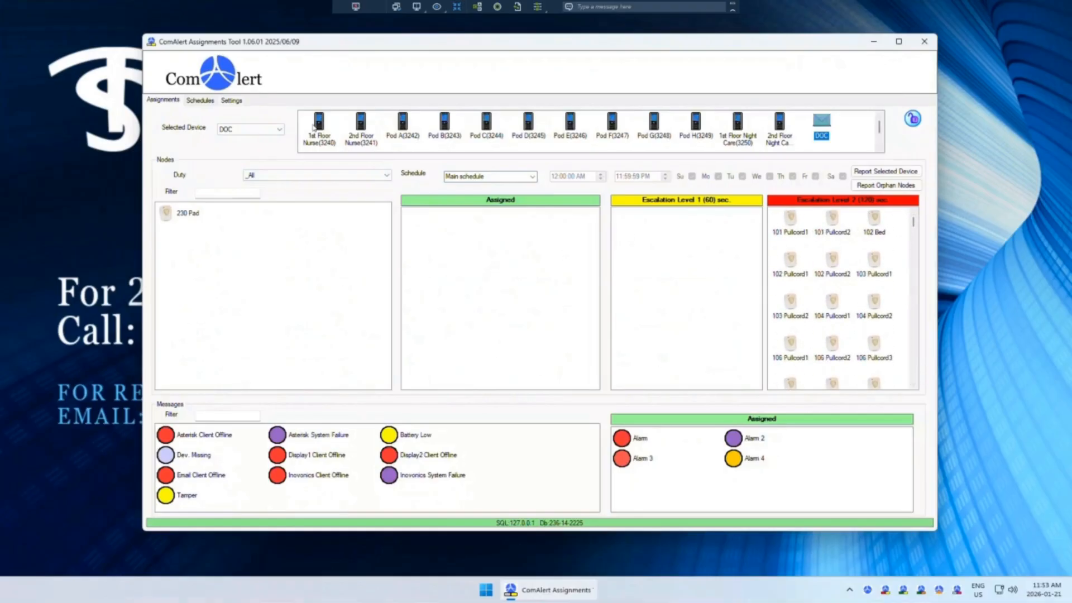
pyautogui.click(365, 135)
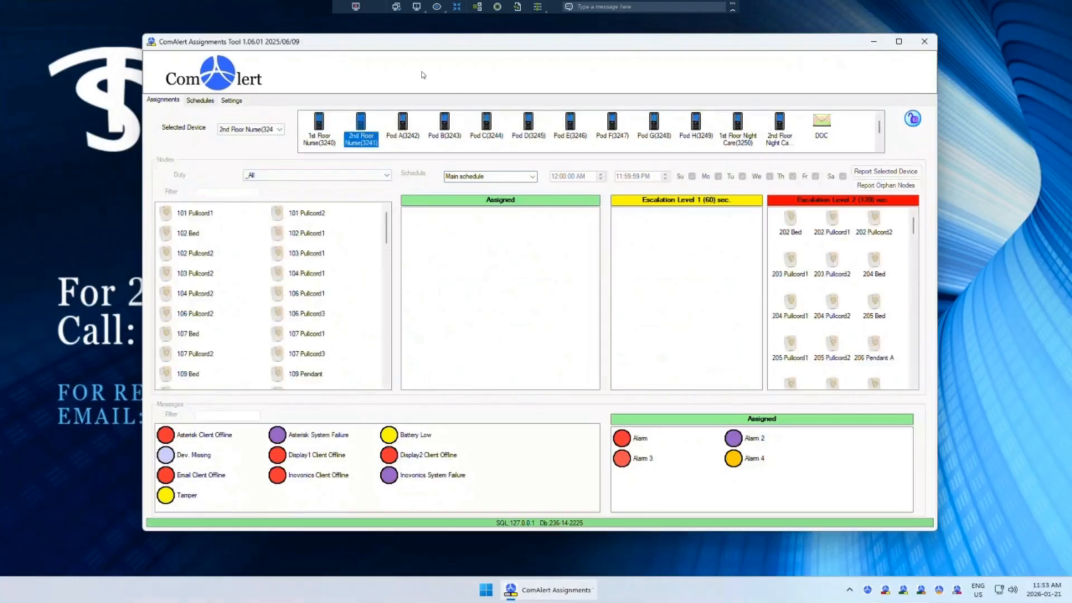
pyautogui.click(318, 135)
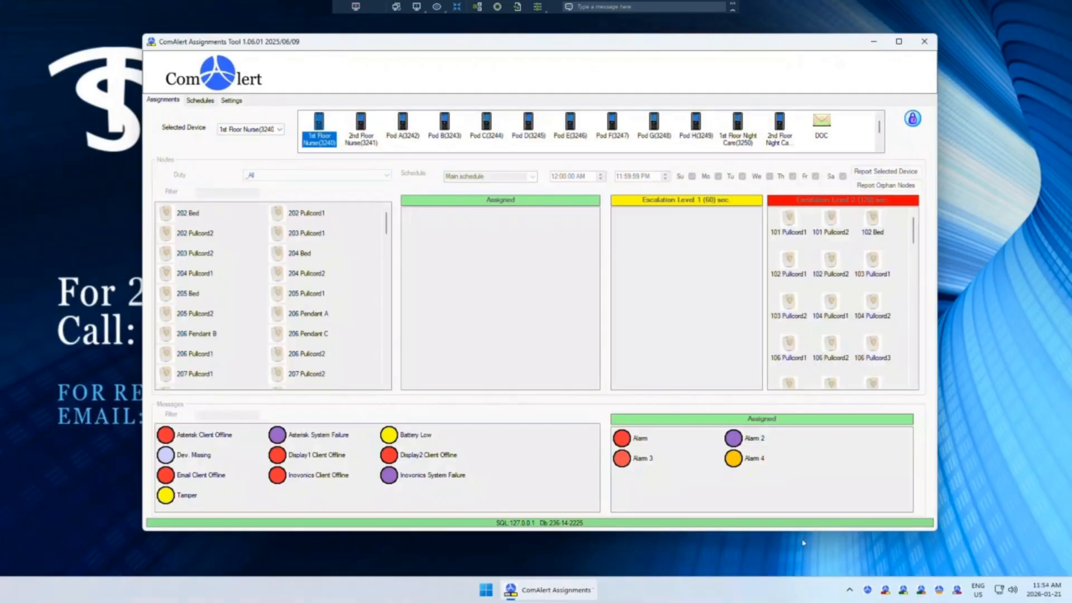
# Step: Switch to the ComAlert SerialInput window, select the 101 Pullcord2 node, and minimize it
pyautogui.click(886, 591)
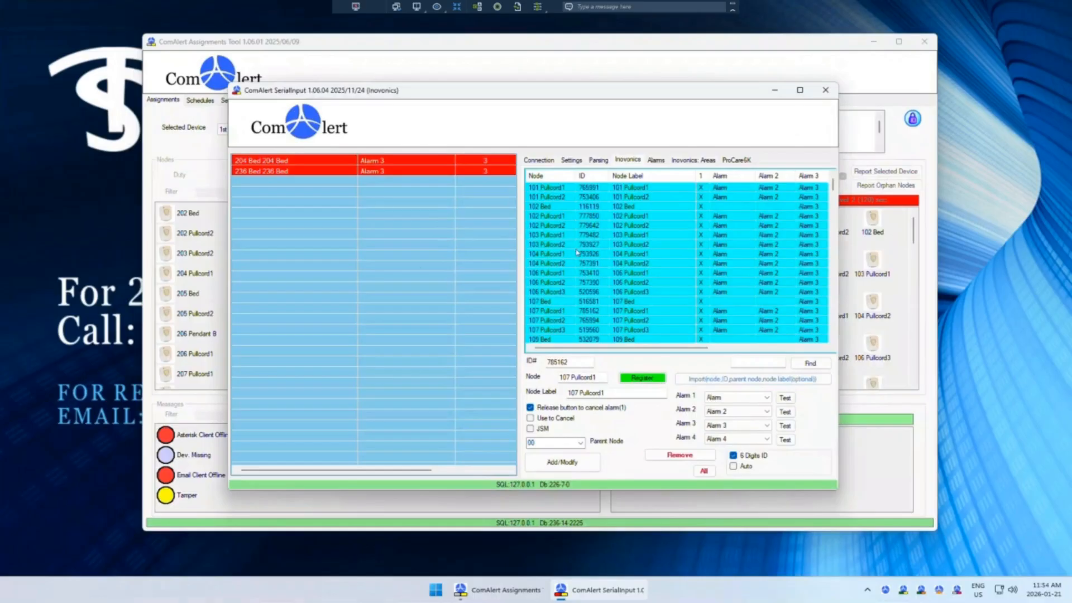
pyautogui.click(544, 198)
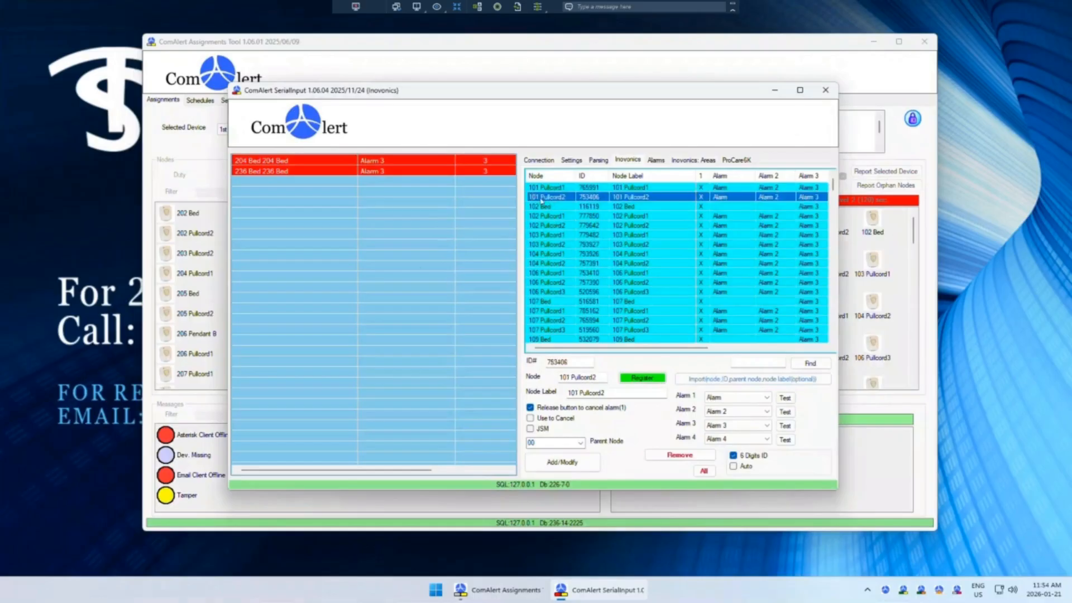
pyautogui.click(775, 90)
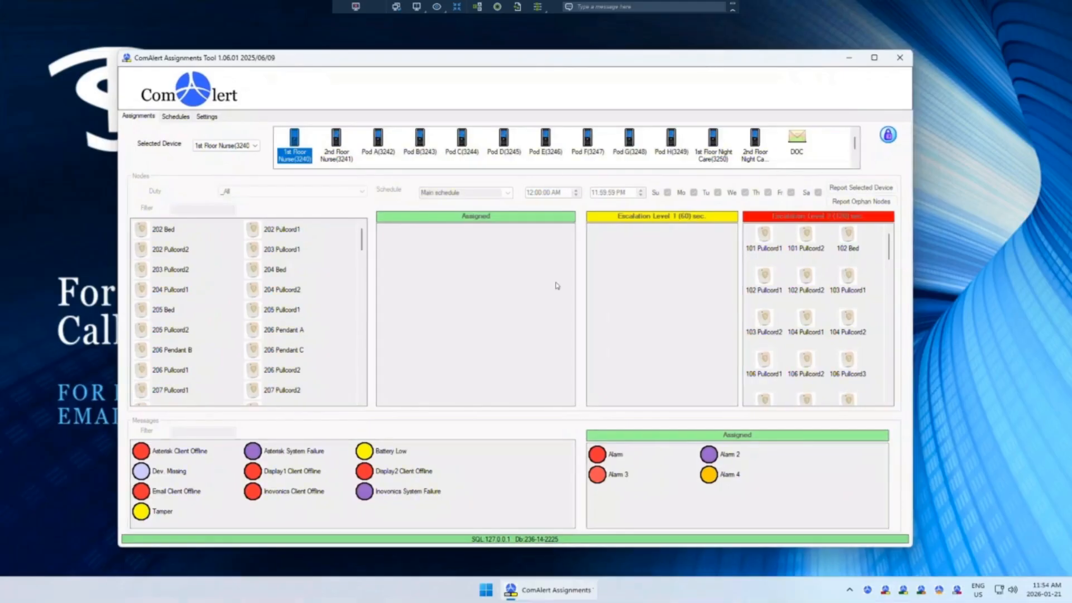
# Step: Unlock editing with the password, then move Pod A's assigned node 101 Pullcord1 back to the Nodes list
pyautogui.click(889, 135)
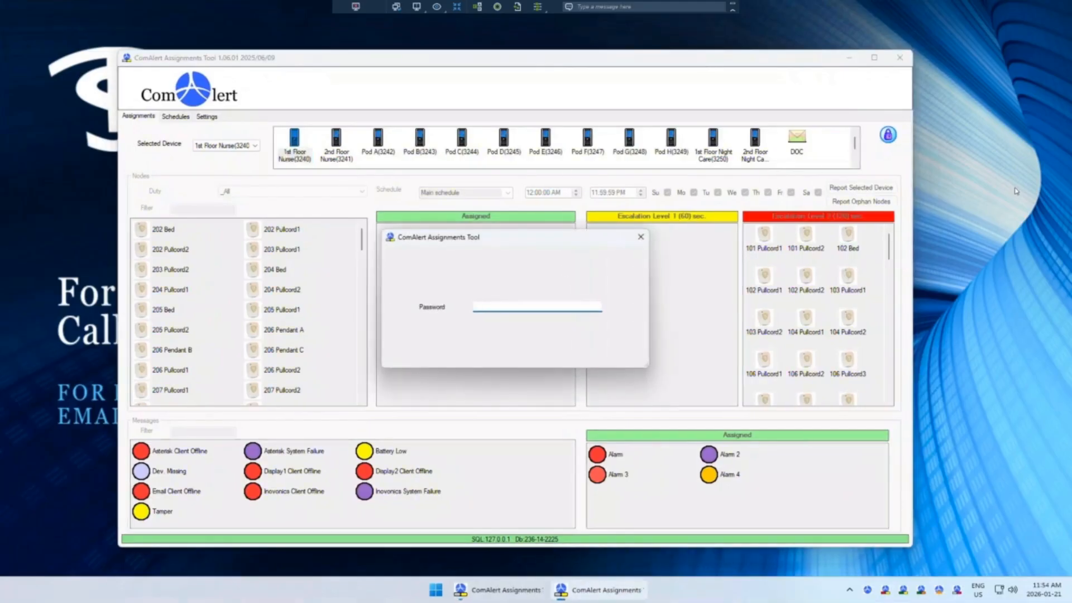
pyautogui.press('Return')
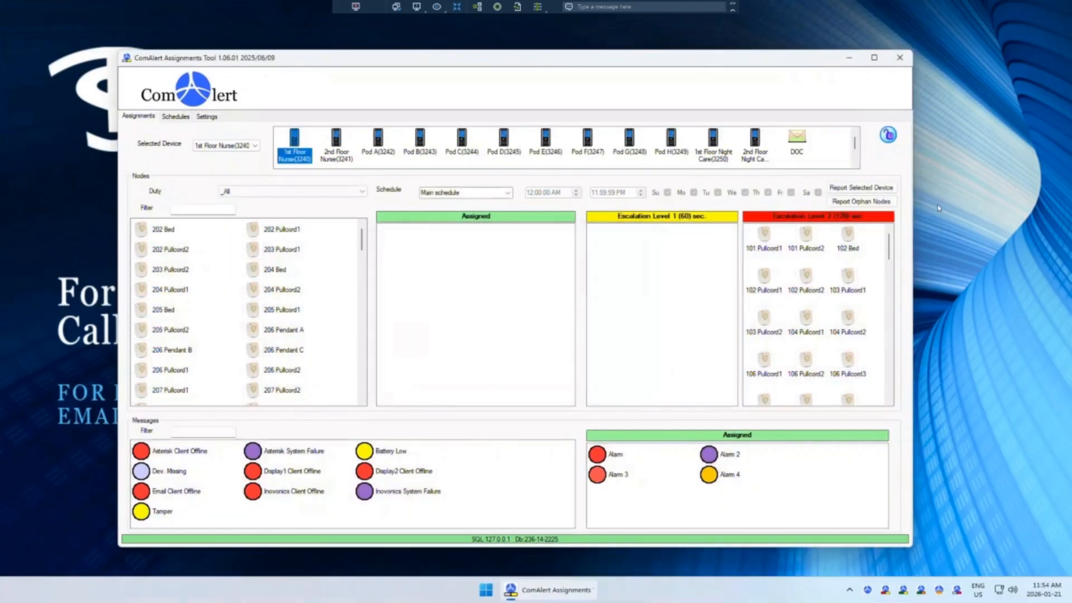
pyautogui.click(380, 155)
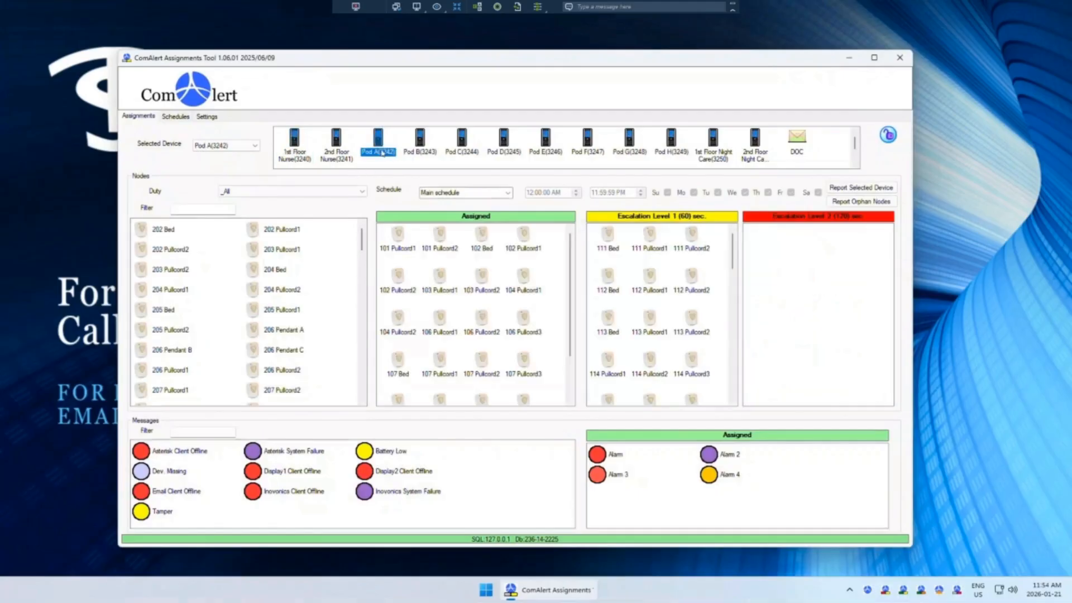
pyautogui.moveTo(398, 239); pyautogui.dragTo(227, 267)
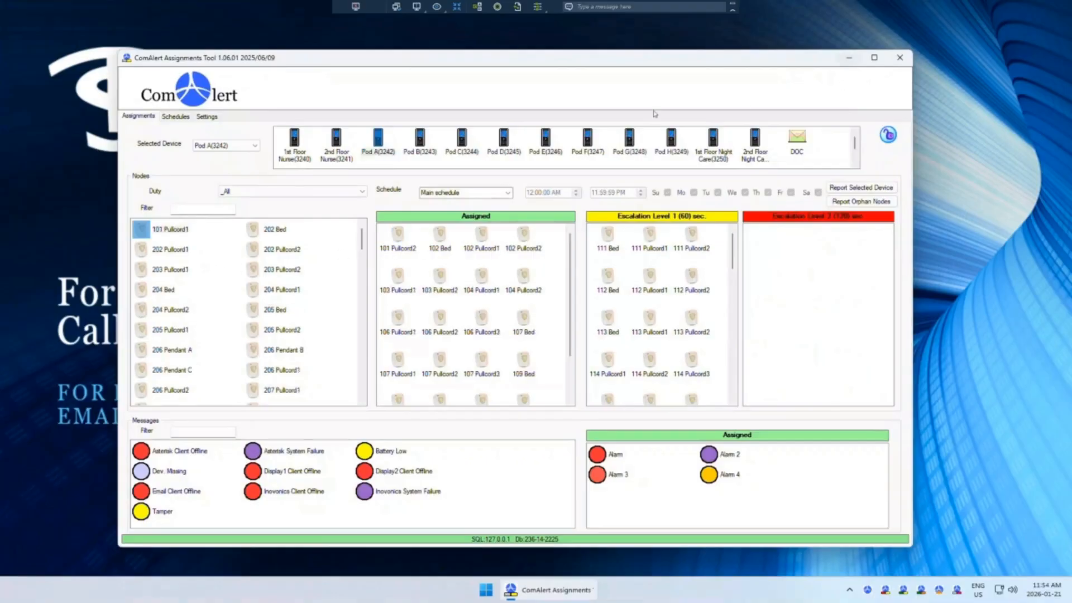
# Step: Switch to the SerialInput window, select the 101 Pullcord1 node, and minimize it again
pyautogui.doubleClick(868, 589)
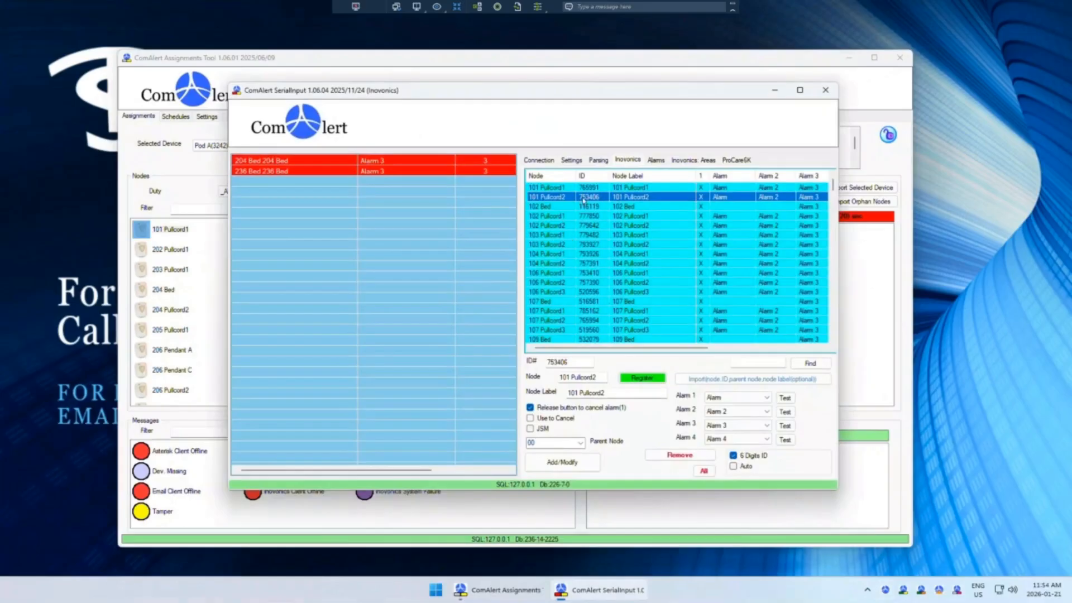
pyautogui.click(546, 188)
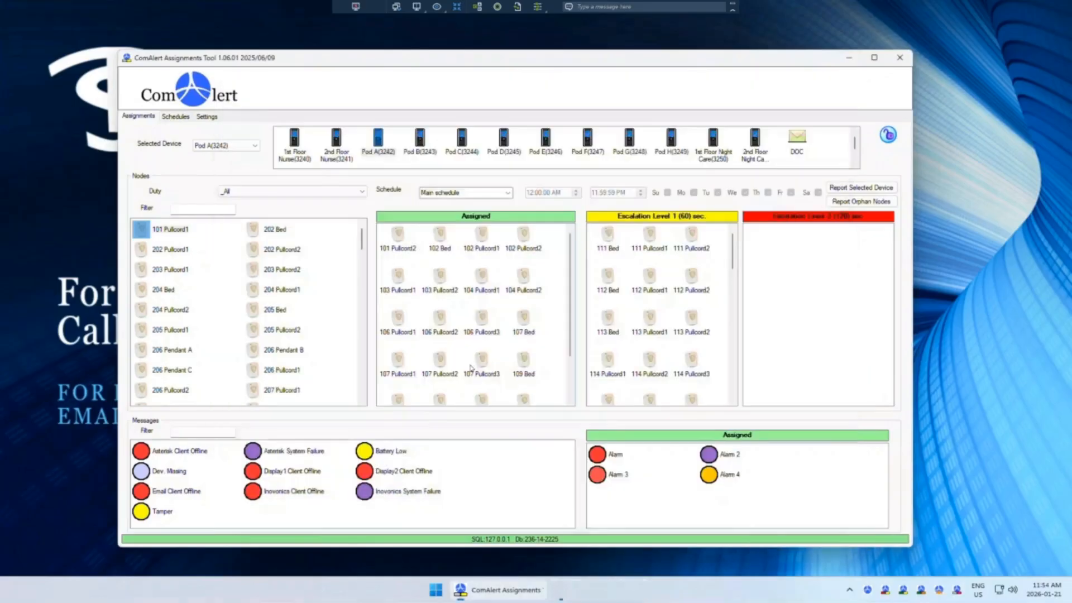
pyautogui.click(774, 91)
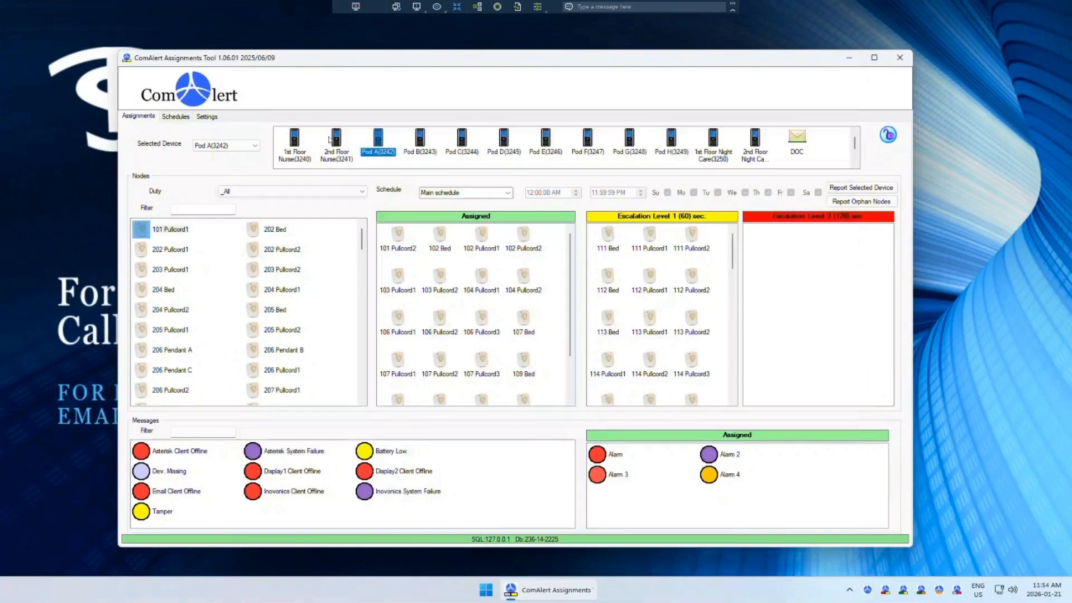
# Step: Reassign 101 Pullcord1 from the Nodes list to Pod A's Assigned nodes
pyautogui.click(461, 139)
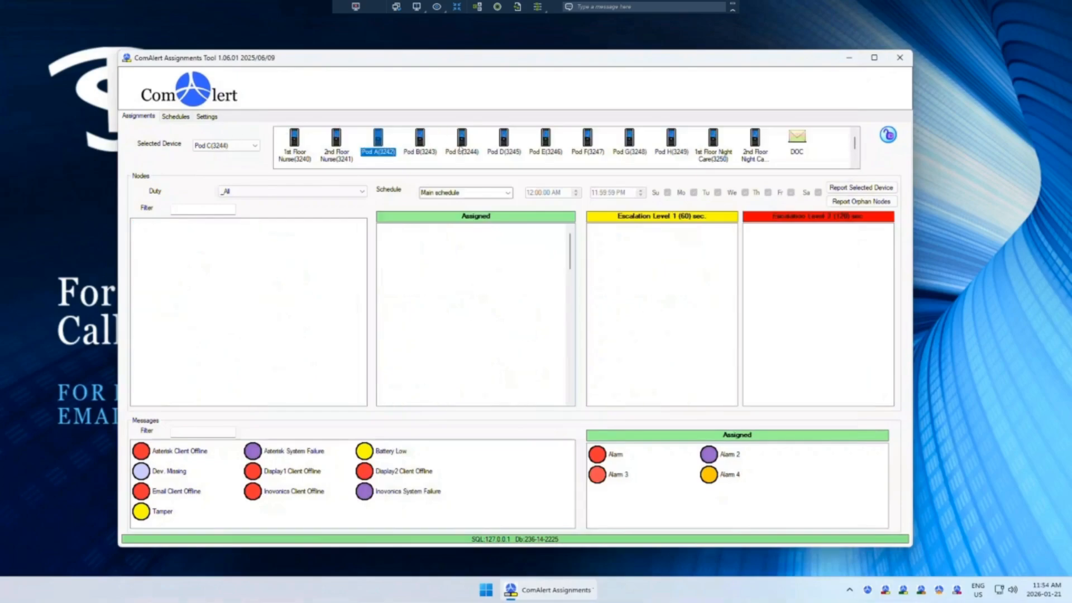
pyautogui.click(379, 146)
pyautogui.moveTo(153, 237); pyautogui.dragTo(295, 298)
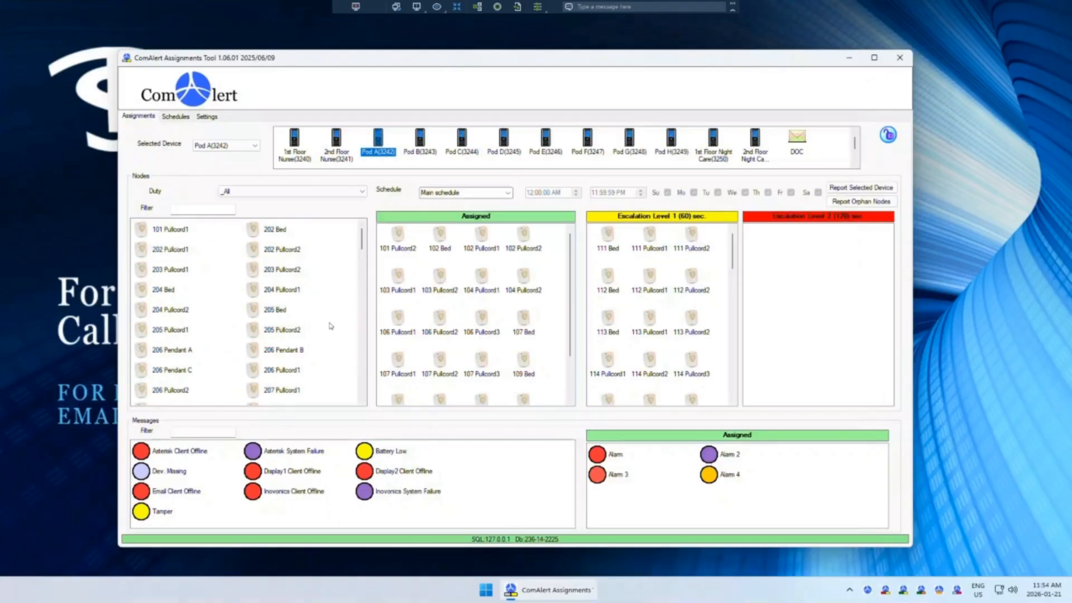
pyautogui.click(177, 231)
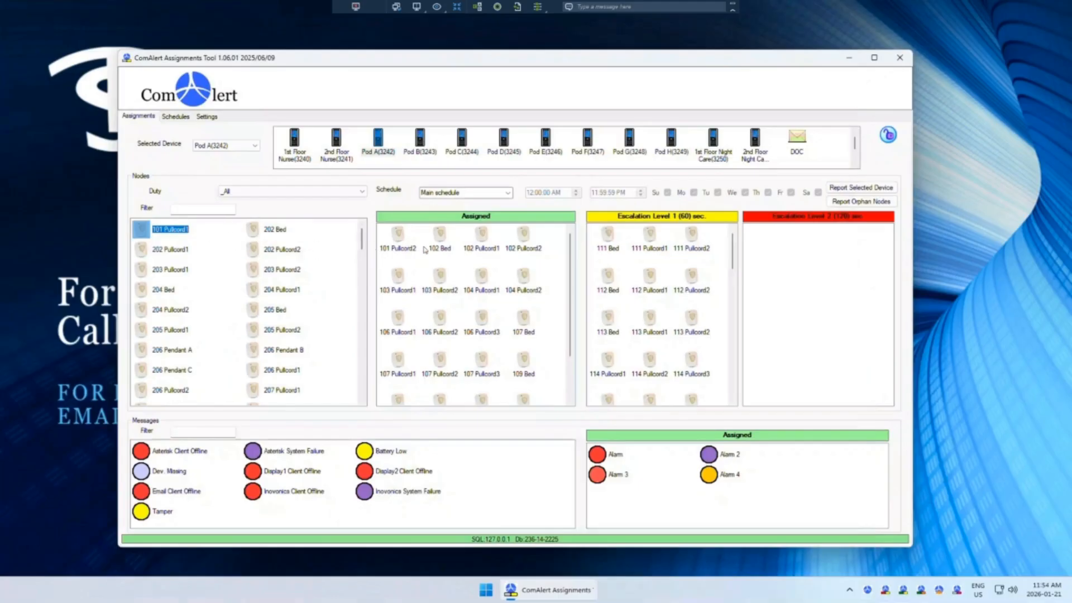
pyautogui.click(398, 249)
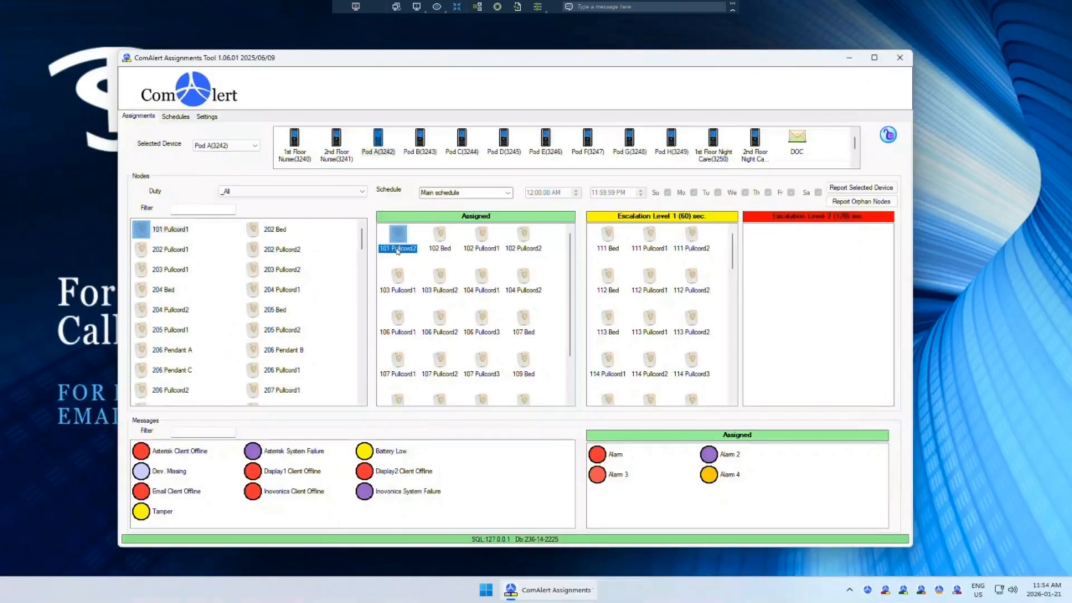
pyautogui.click(167, 231)
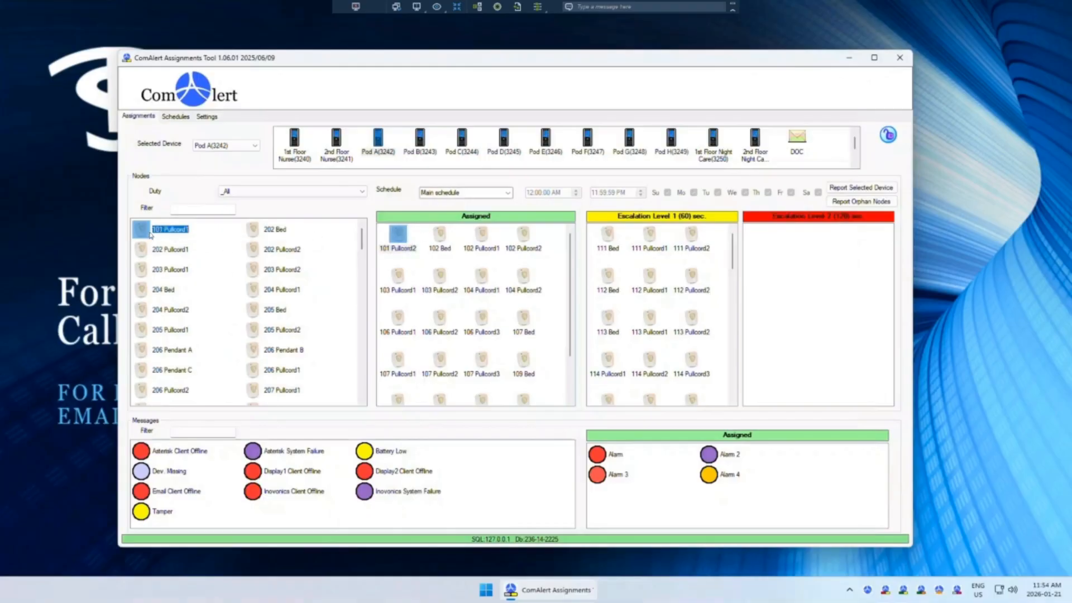
pyautogui.moveTo(151, 234); pyautogui.dragTo(416, 334)
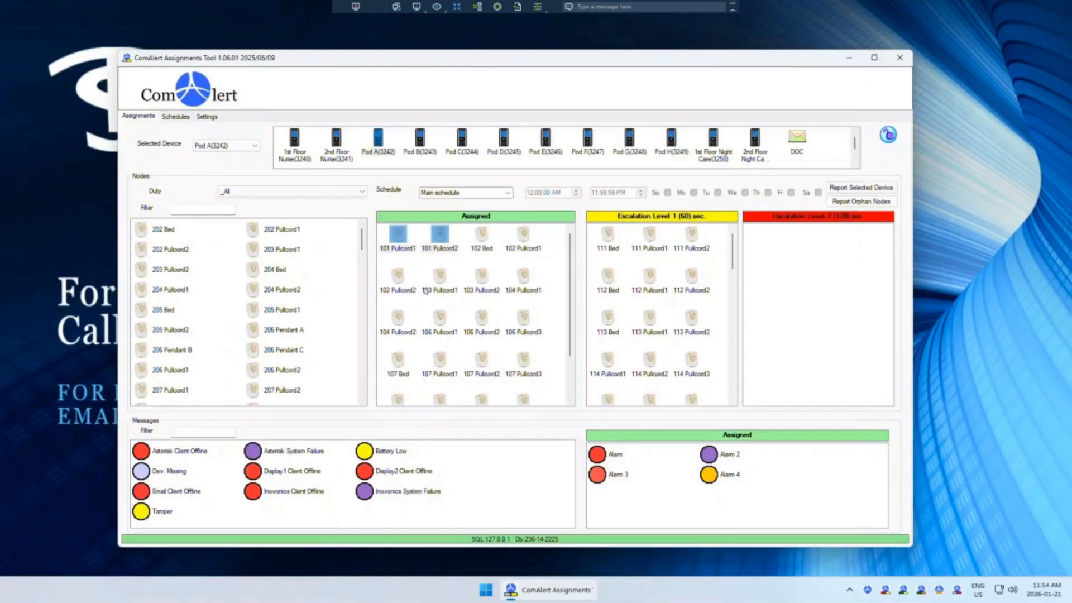
pyautogui.click(422, 269)
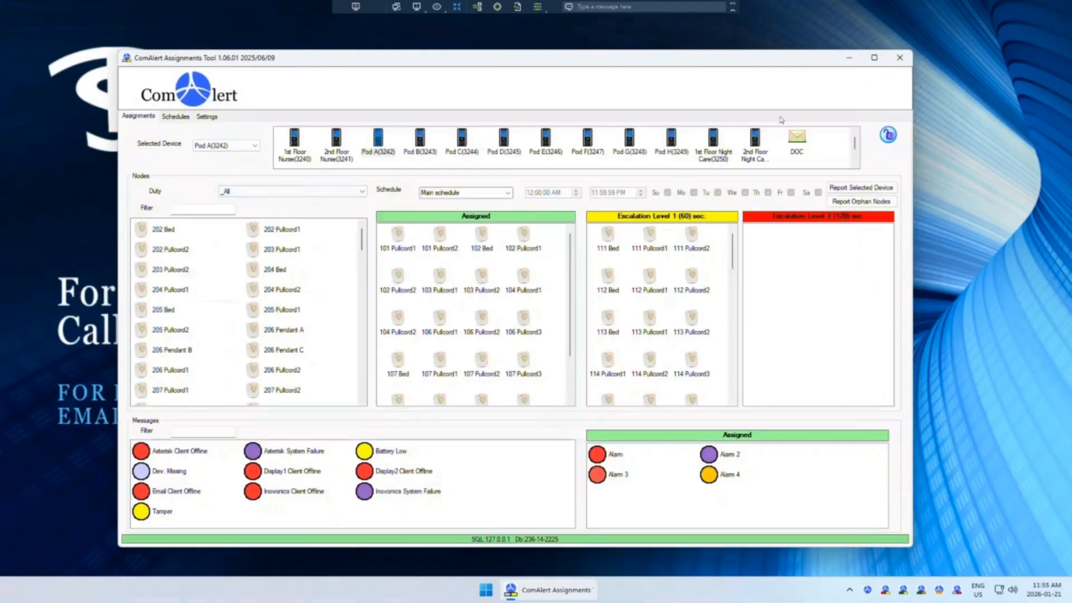
pyautogui.click(851, 60)
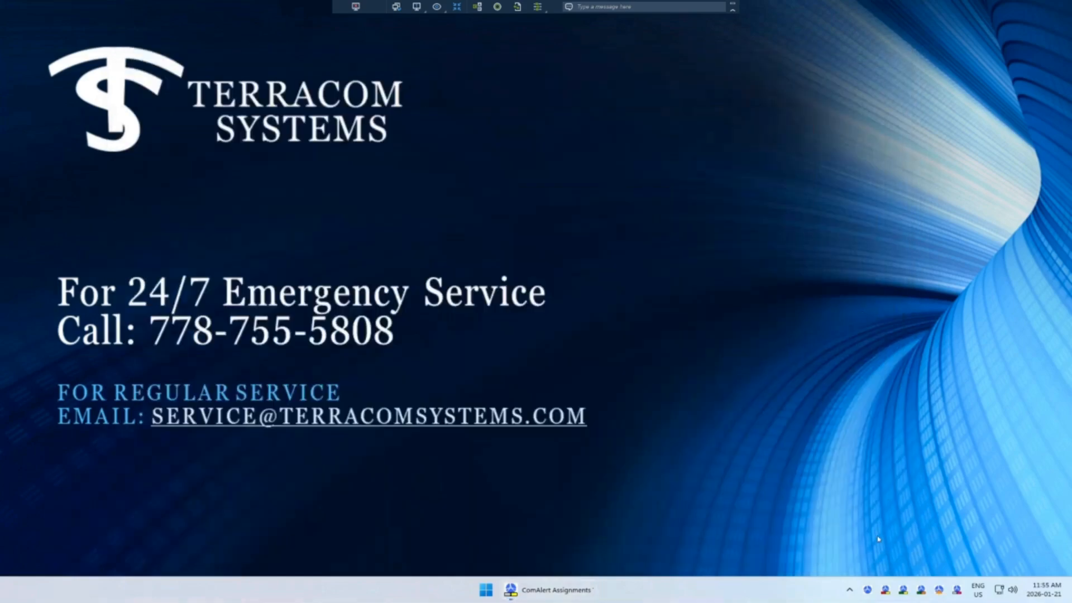
pyautogui.click(849, 589)
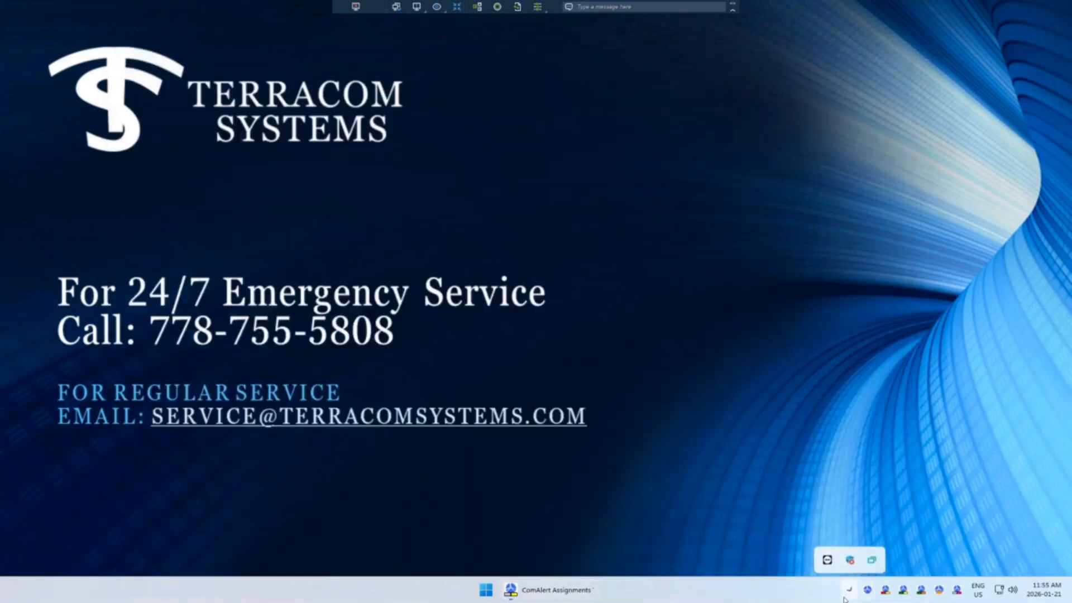
pyautogui.click(957, 551)
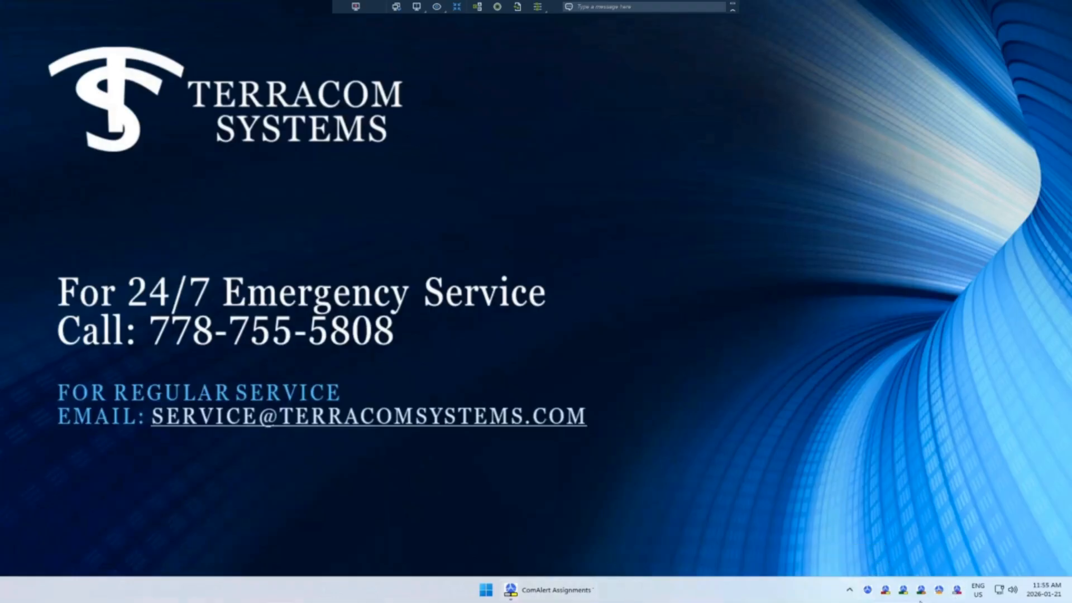
pyautogui.click(531, 591)
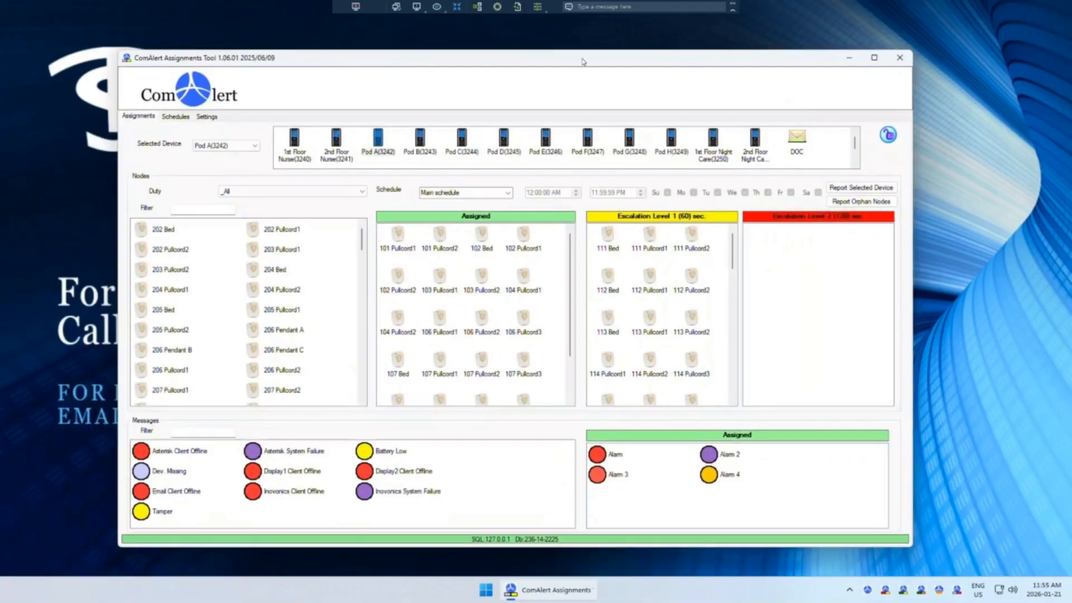
# Step: Close the Assignments Tool, relaunch CA_ToolAssignment2 from the Start menu, and select the DOC device
pyautogui.moveTo(583, 62); pyautogui.dragTo(568, 54)
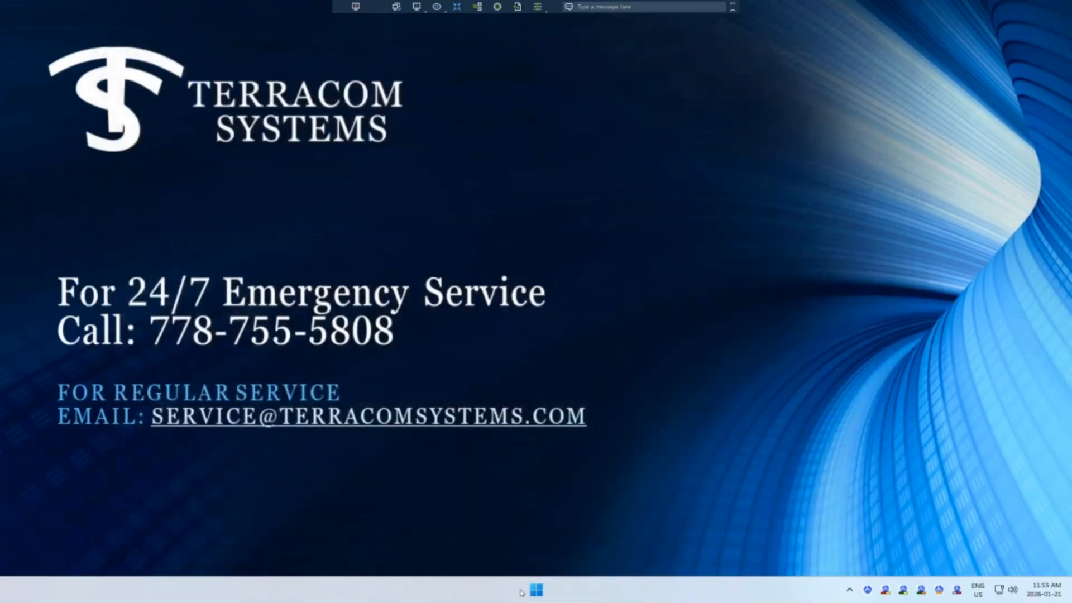
pyautogui.click(537, 590)
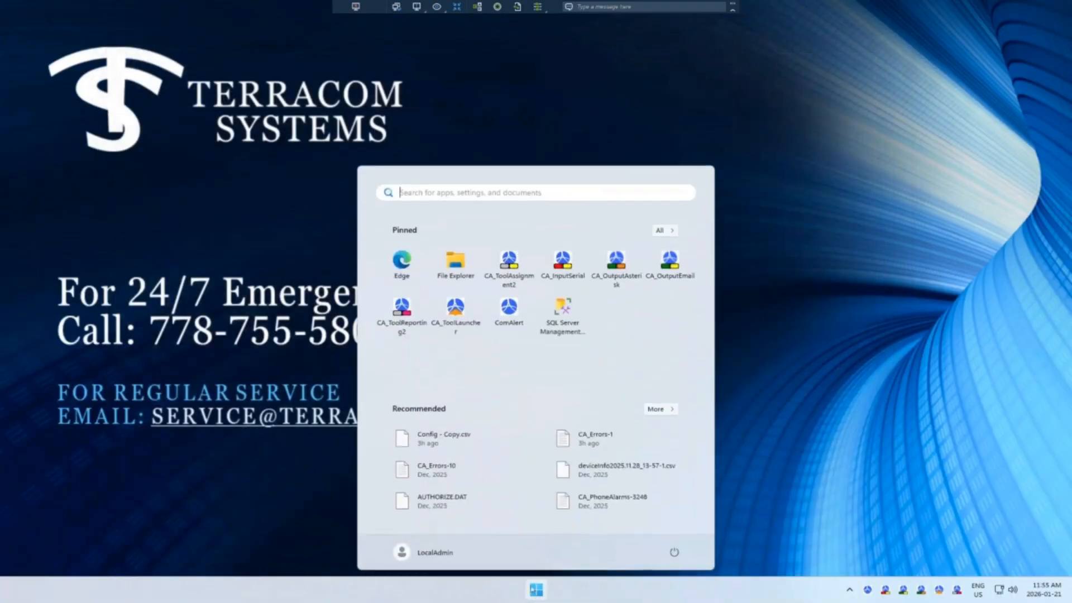
pyautogui.click(508, 261)
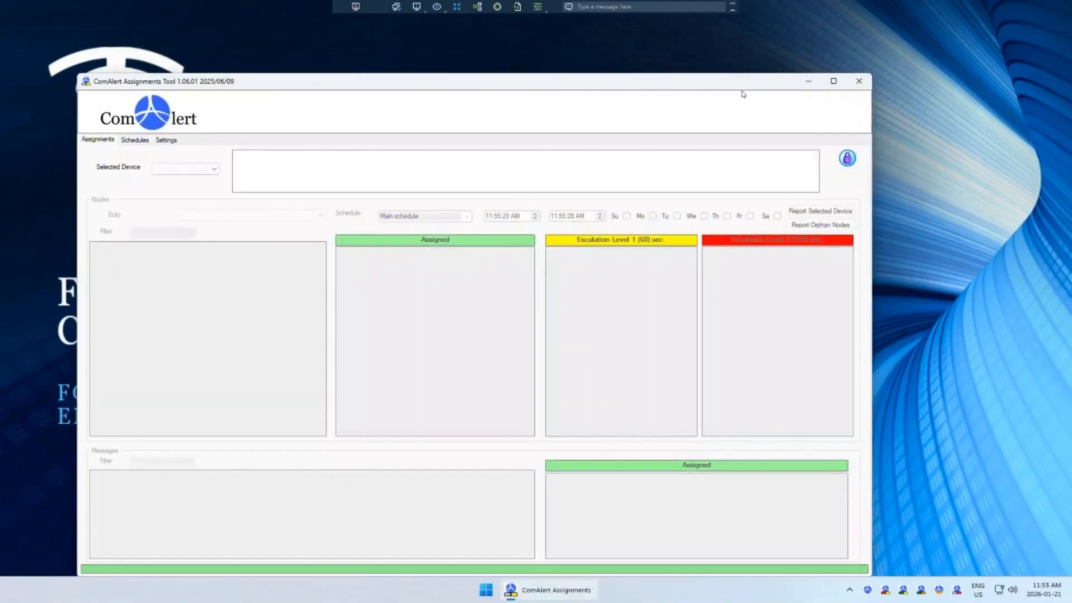
pyautogui.moveTo(710, 84); pyautogui.dragTo(758, 40)
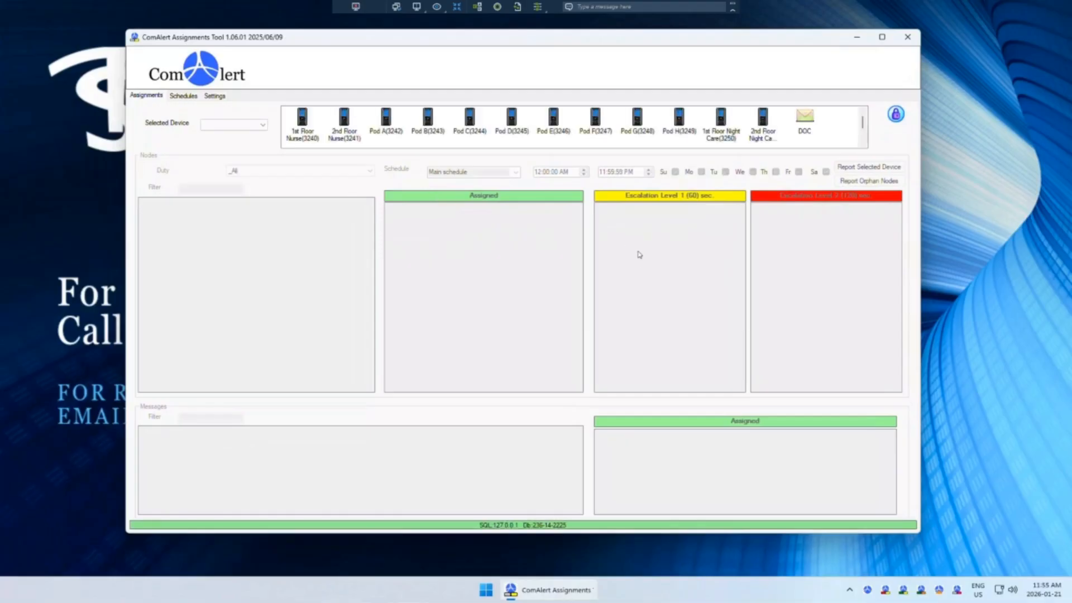
pyautogui.click(813, 118)
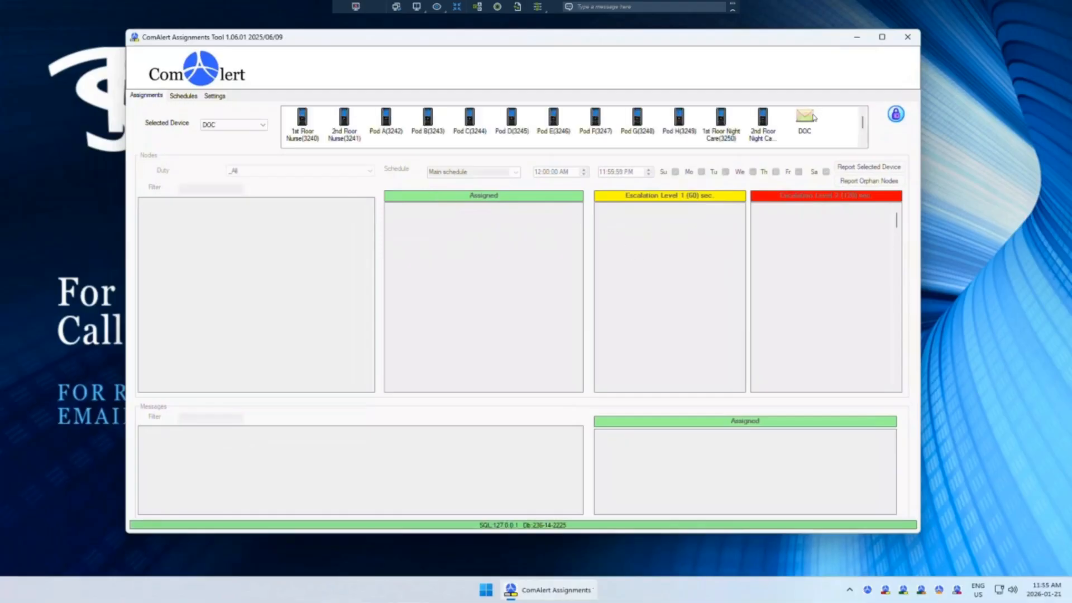